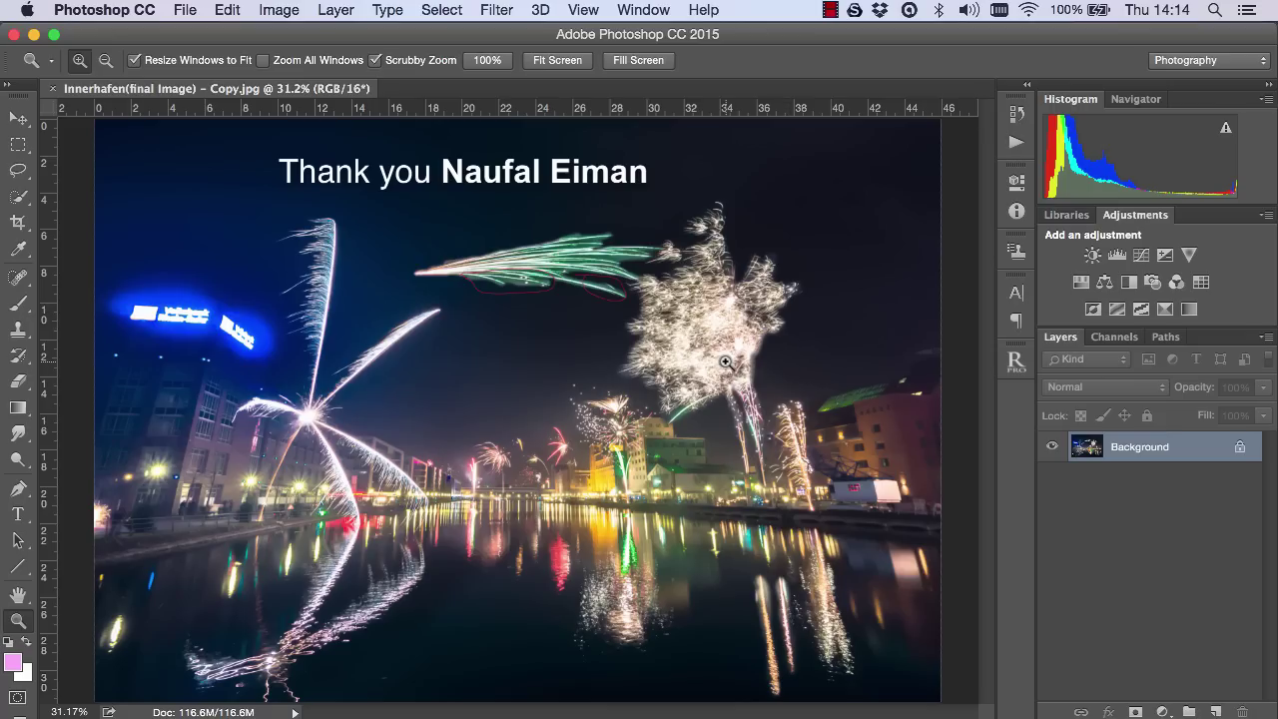
Step: Zoom in on the green firework trails and the bright blue sign, fitting the image back to screen in between
drag(525, 282, 562, 310)
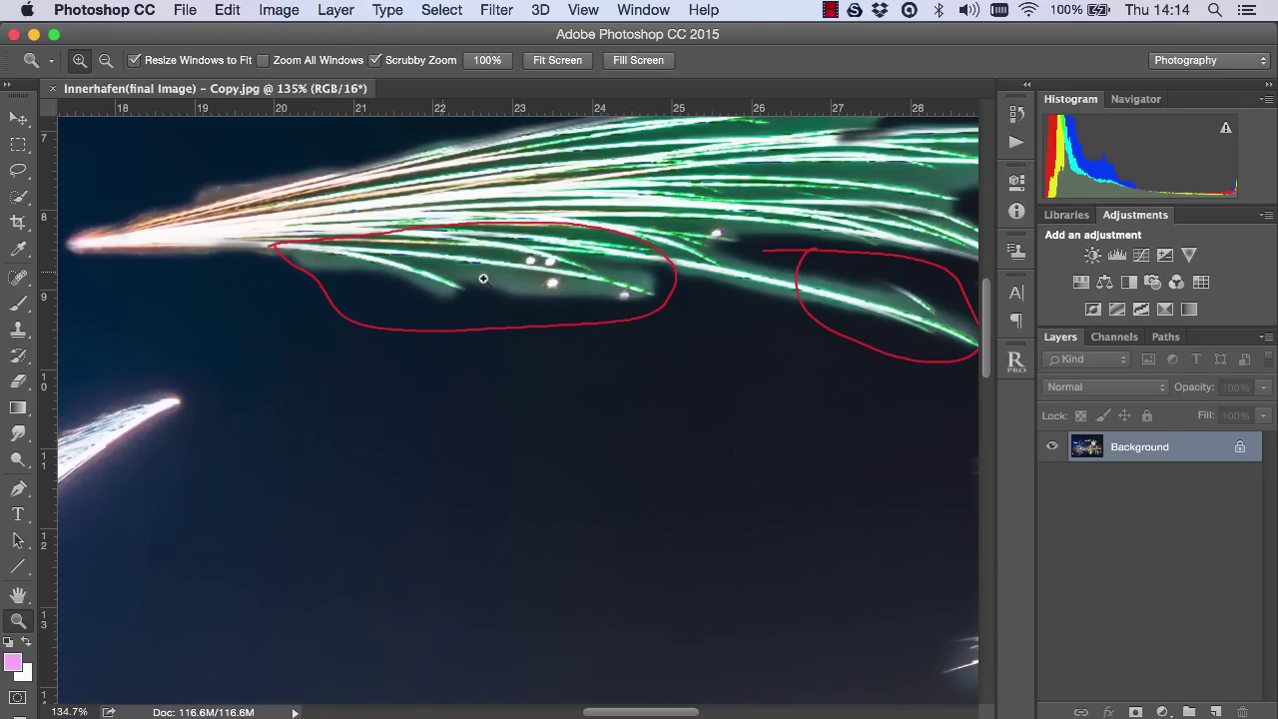
drag(672, 713, 727, 713)
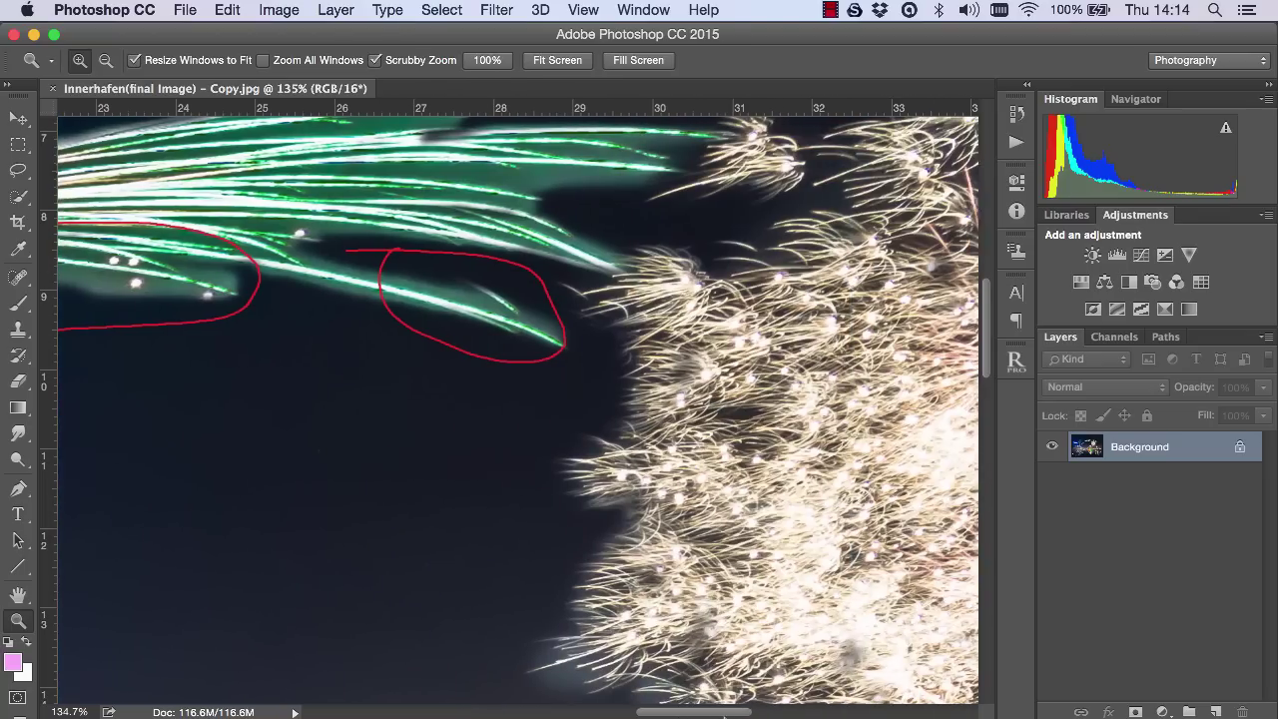
drag(986, 354, 986, 328)
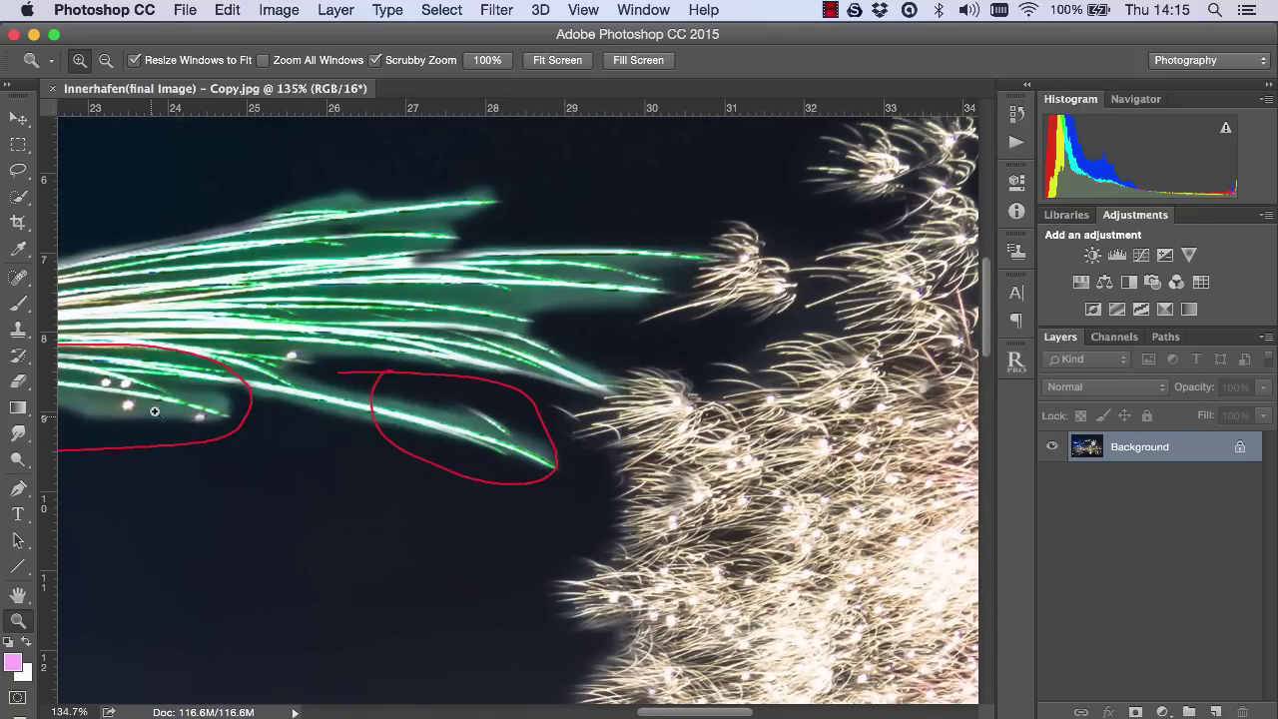
click(566, 66)
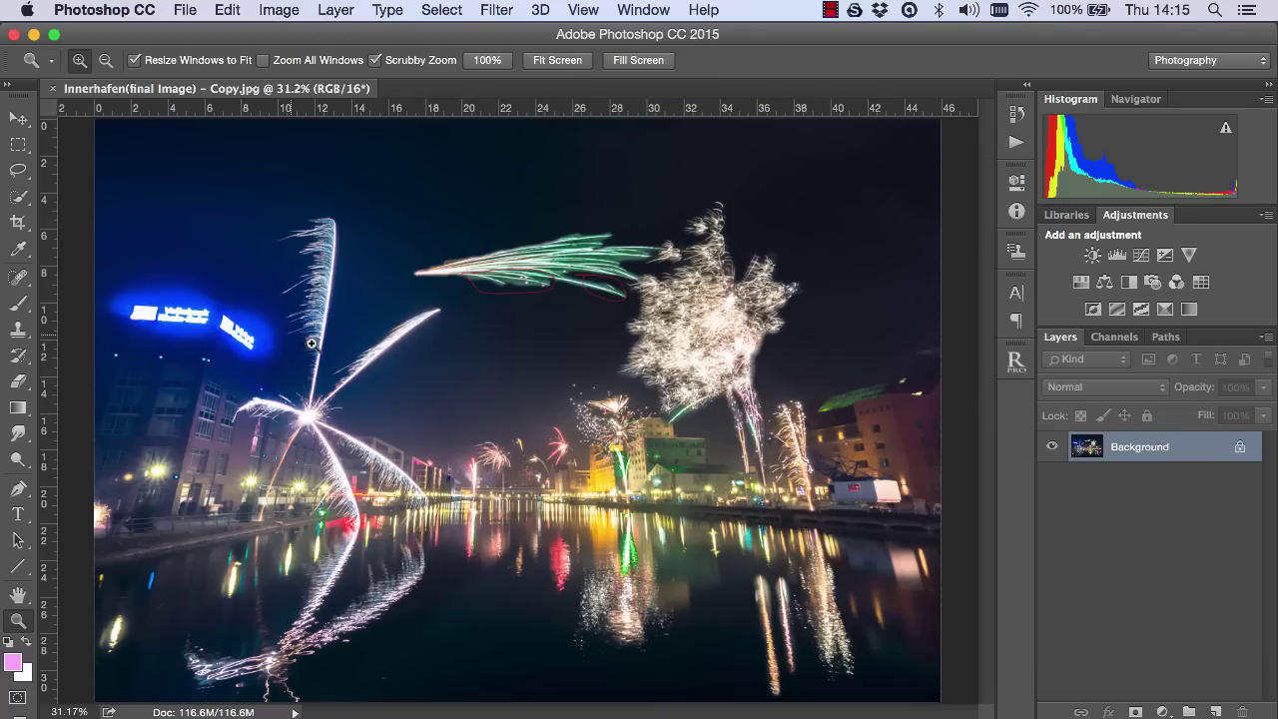
drag(532, 295, 648, 289)
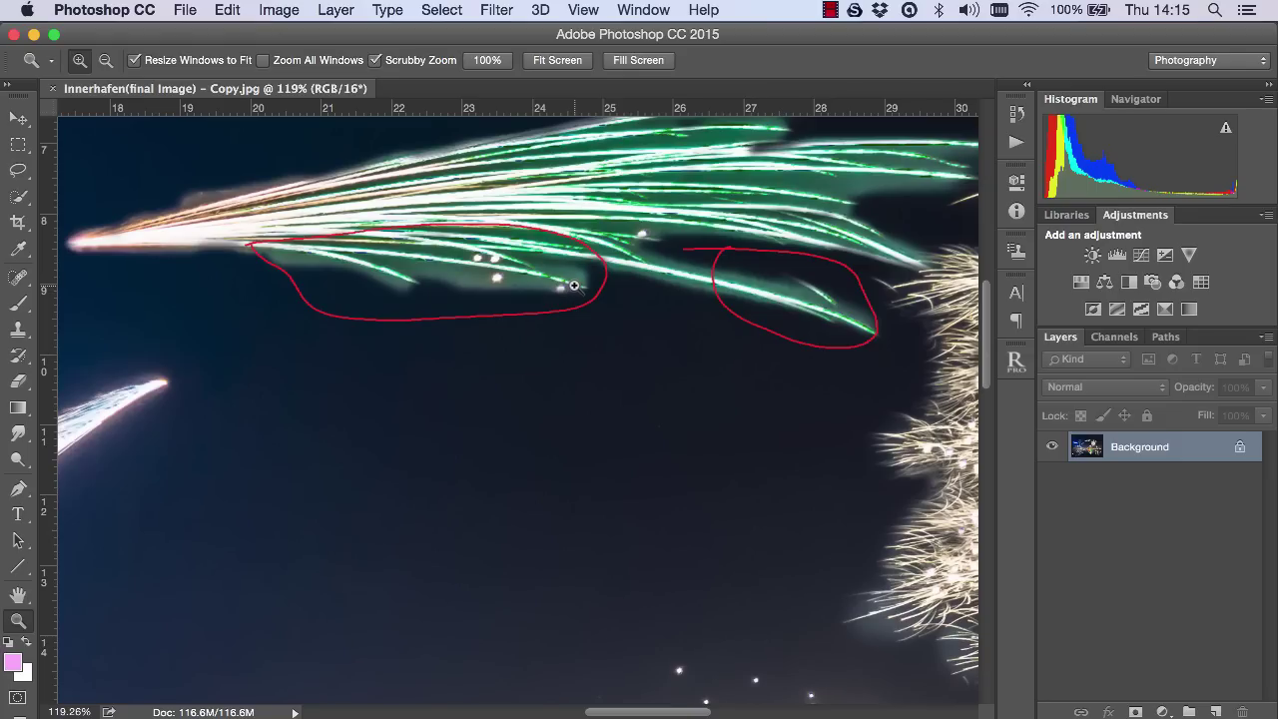
click(556, 61)
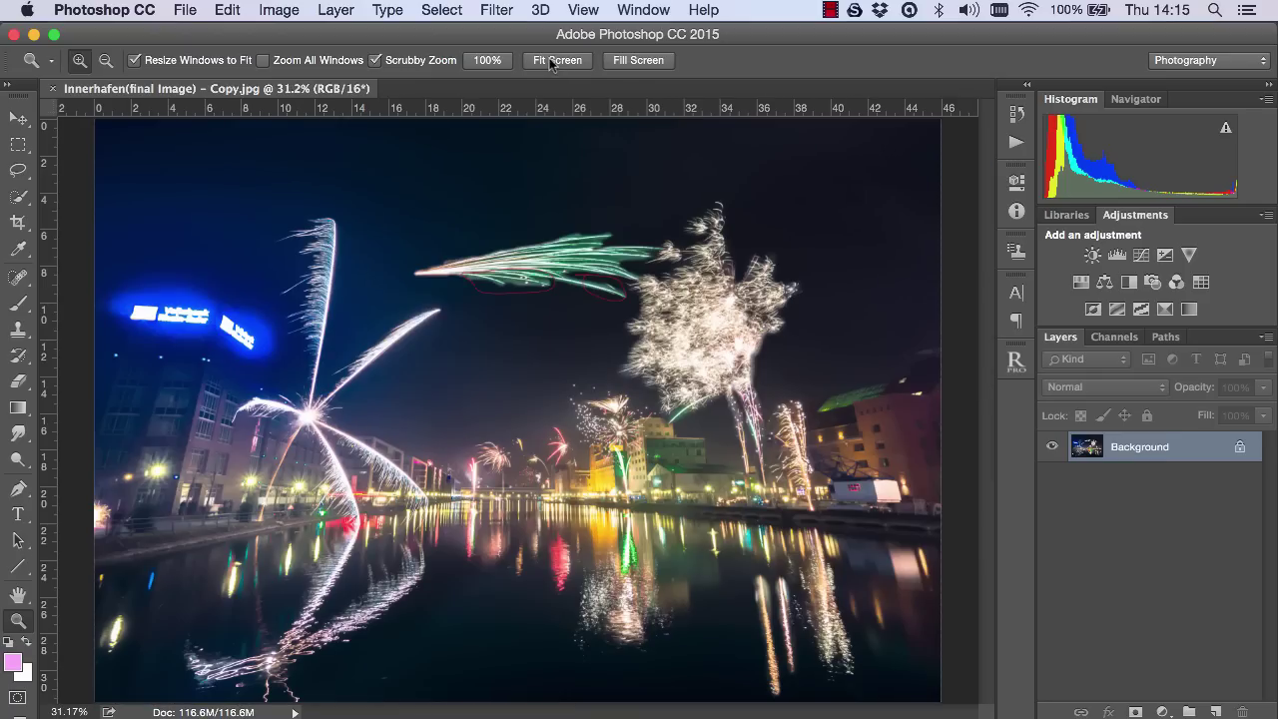
drag(139, 315, 643, 388)
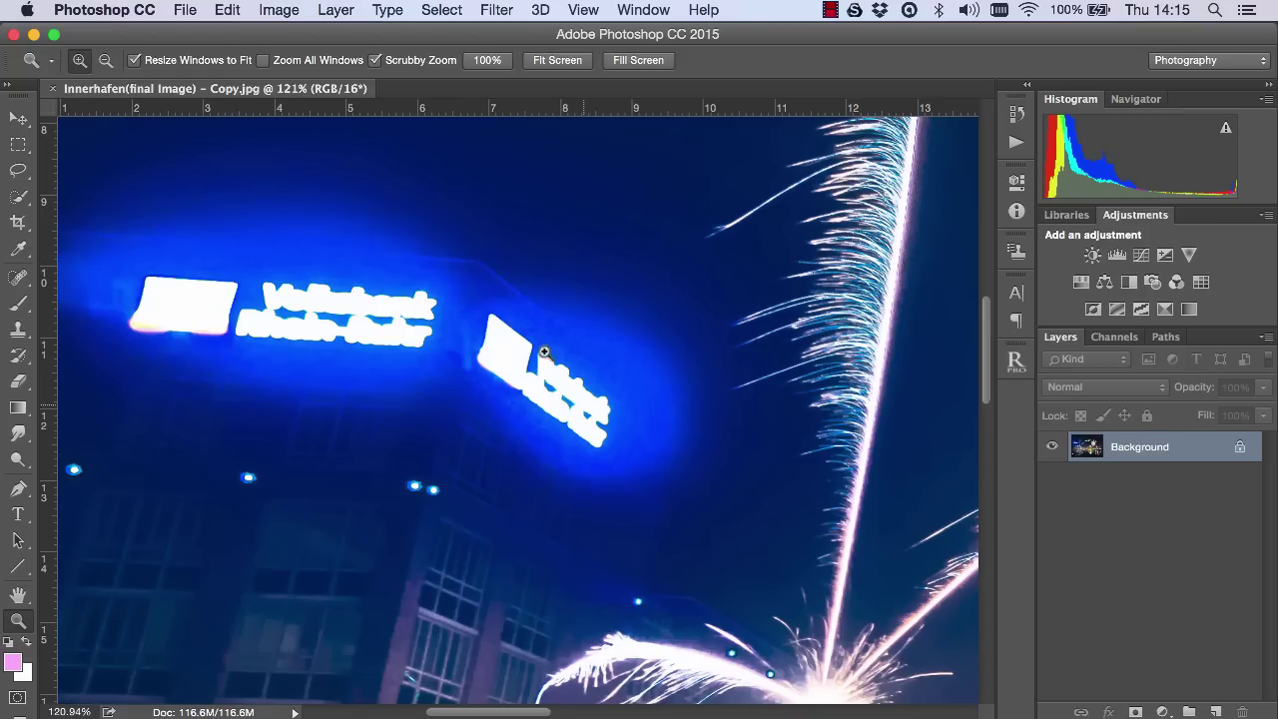
click(553, 62)
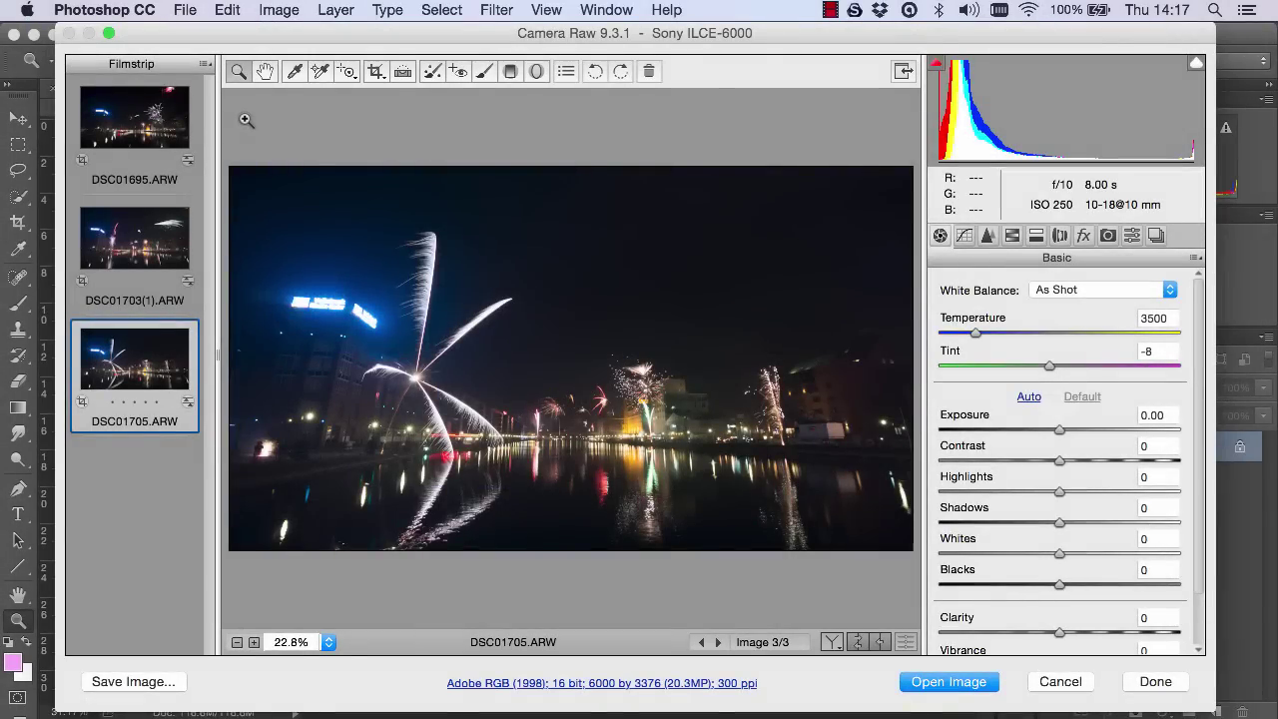
Step: Select all three exposures in the filmstrip and raise Exposure to +1.65
click(146, 240)
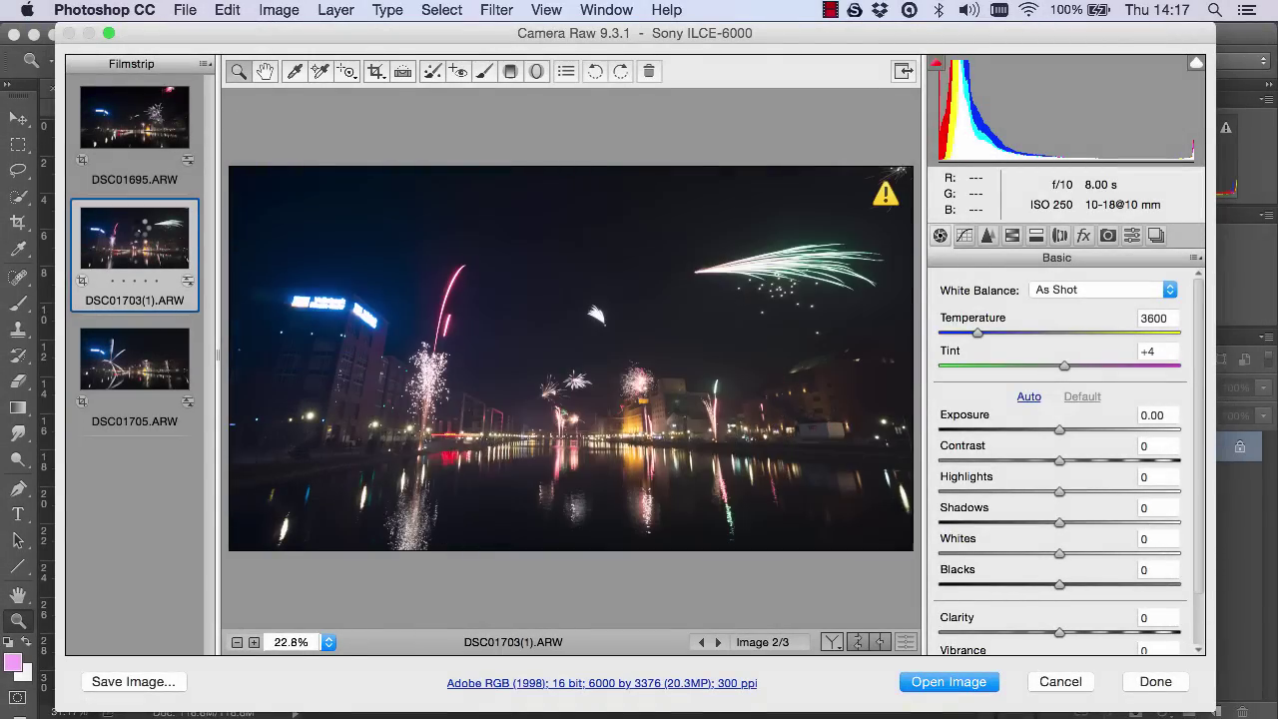
click(155, 140)
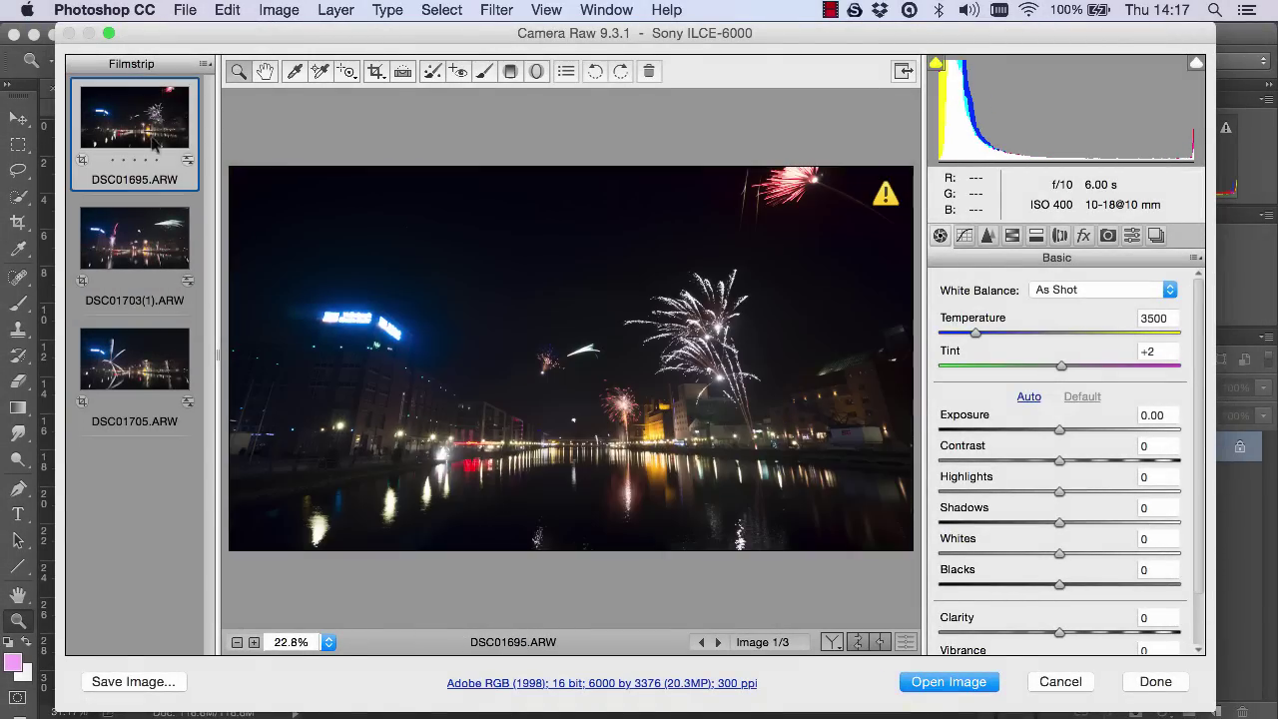
click(152, 355)
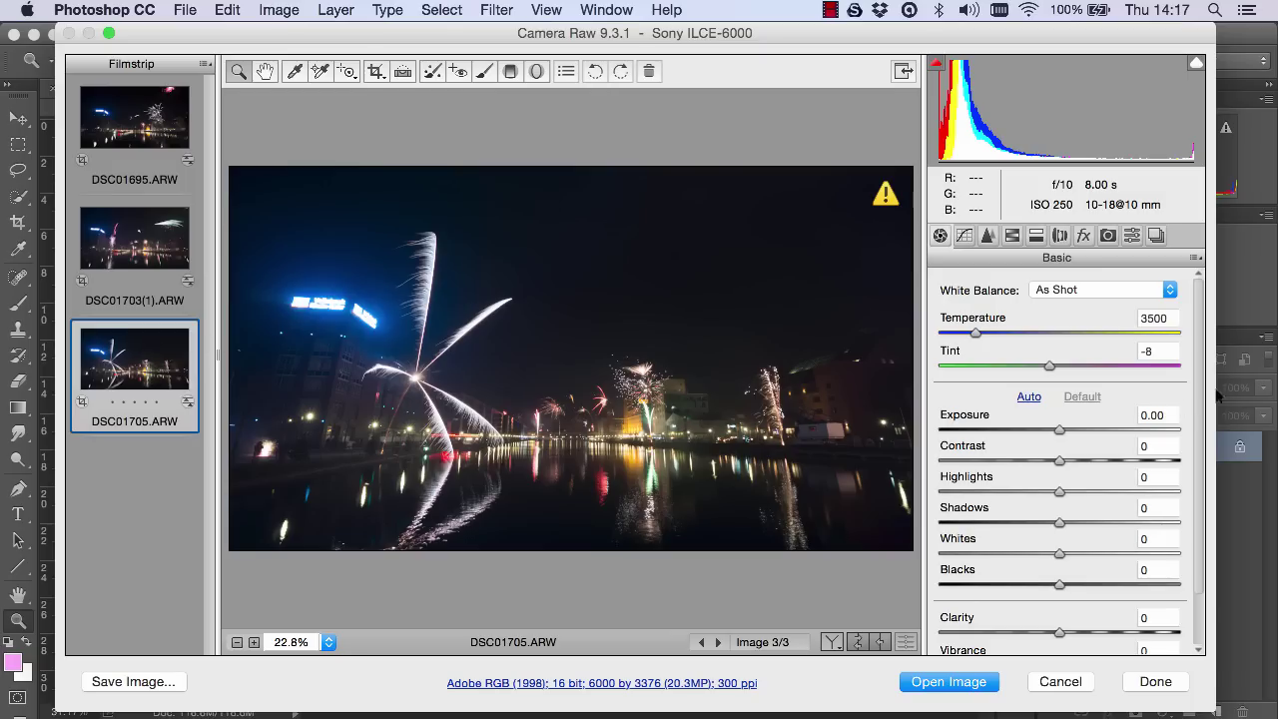
click(205, 64)
click(250, 83)
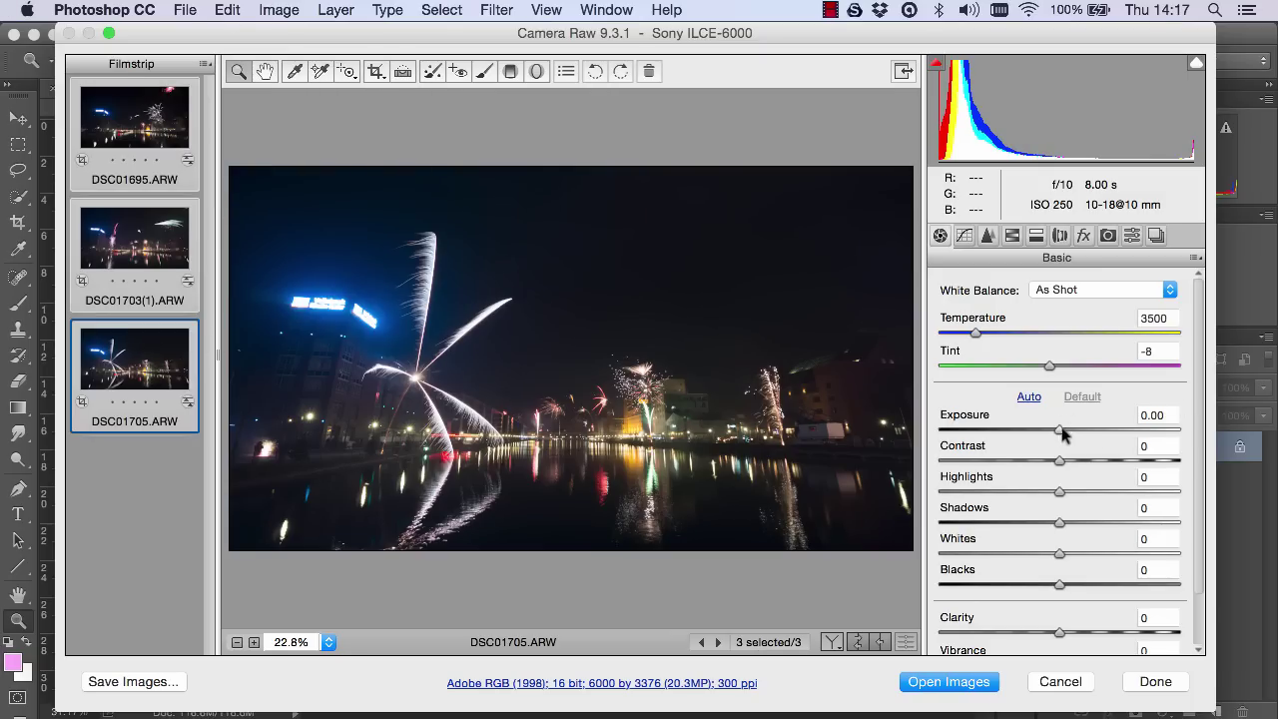
drag(1060, 429, 1098, 432)
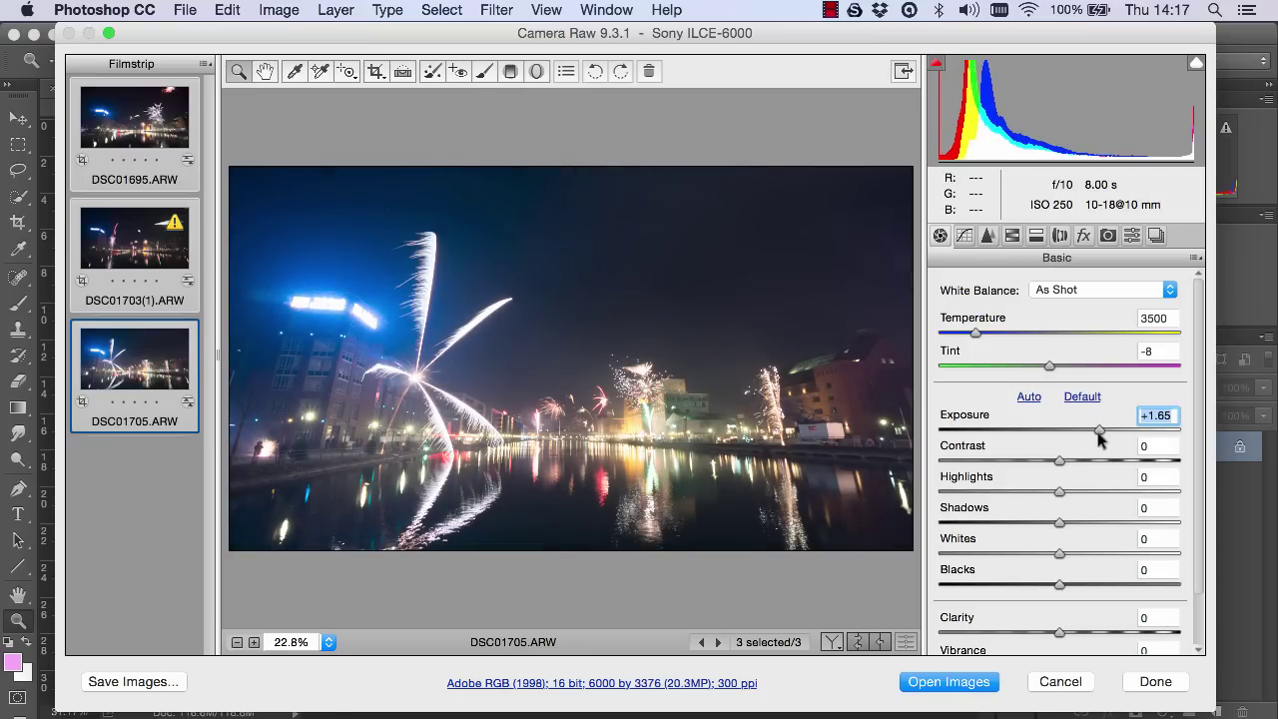
Step: Flip through DSC01695, DSC01703(1) and DSC01705 to compare the brightened exposures
click(145, 129)
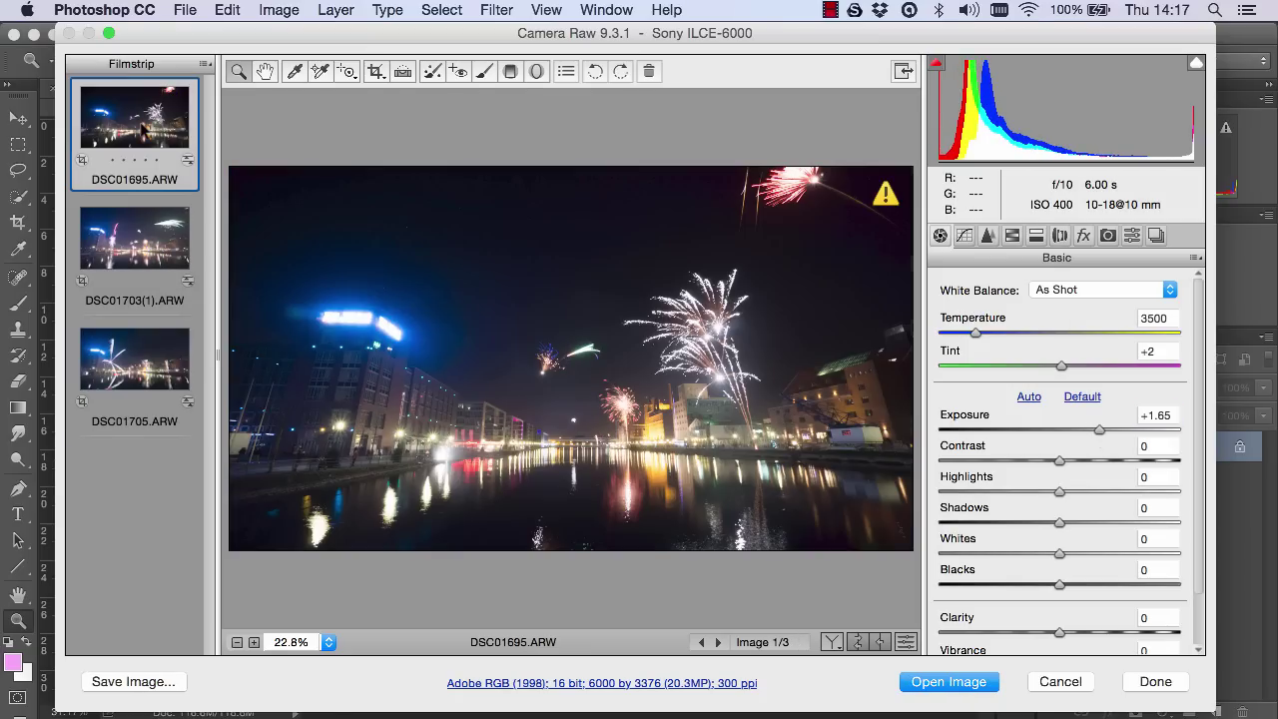
click(134, 235)
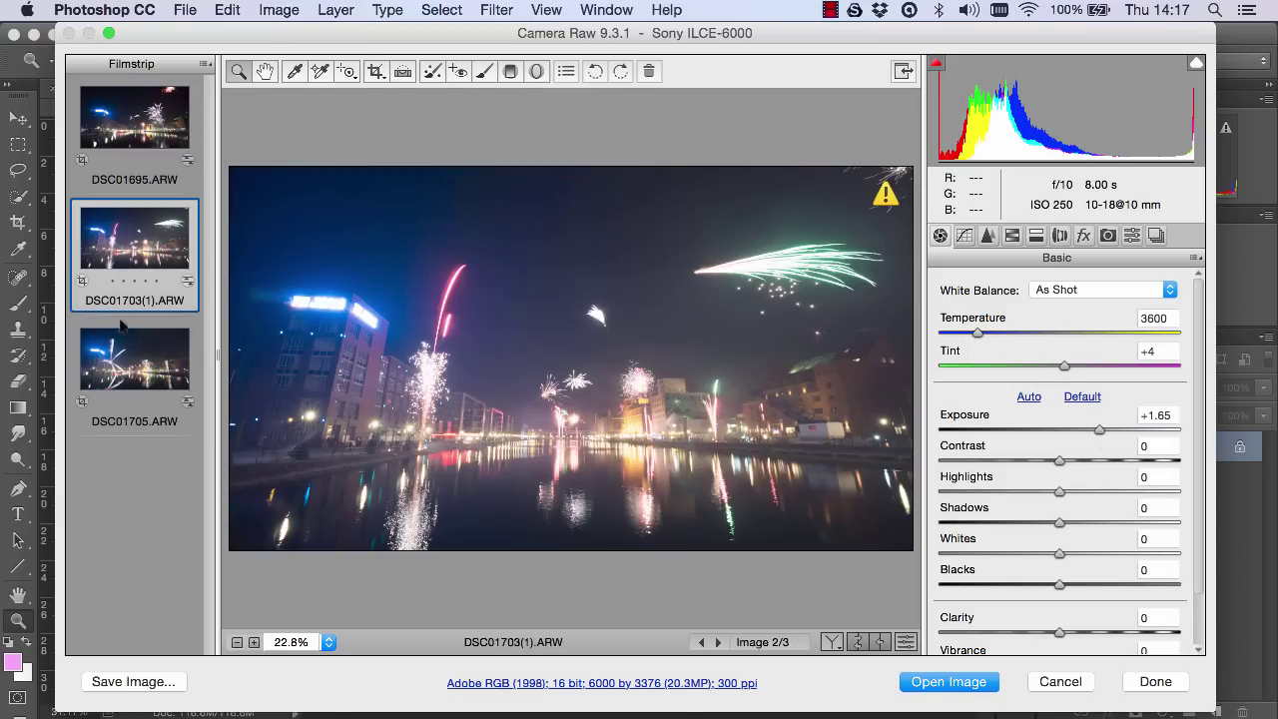
click(126, 335)
click(163, 245)
key(Down)
click(140, 264)
click(142, 351)
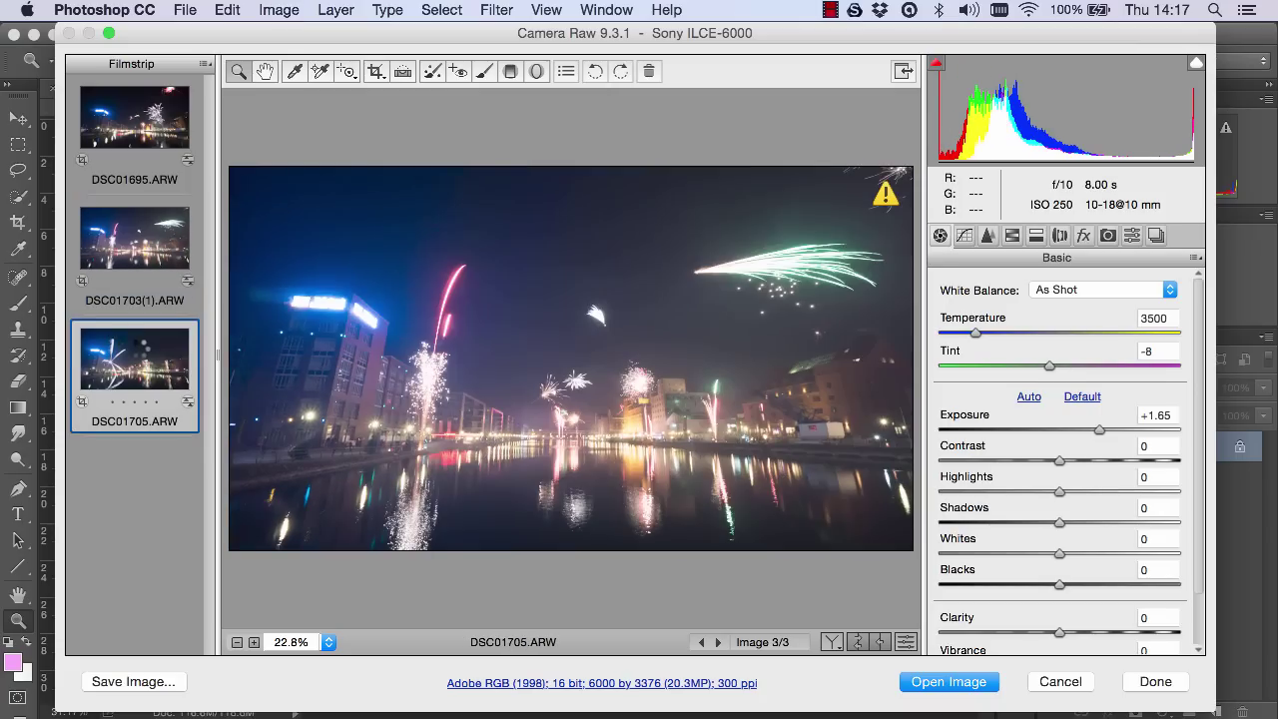
click(154, 128)
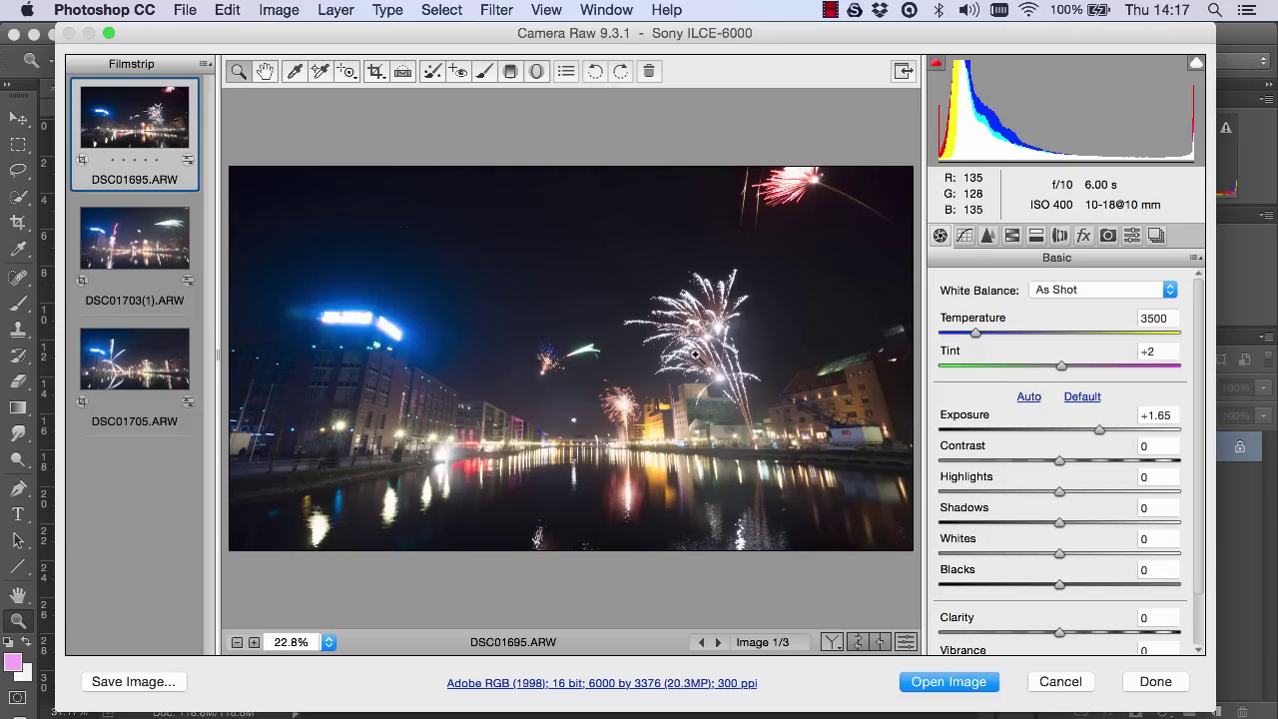
click(166, 356)
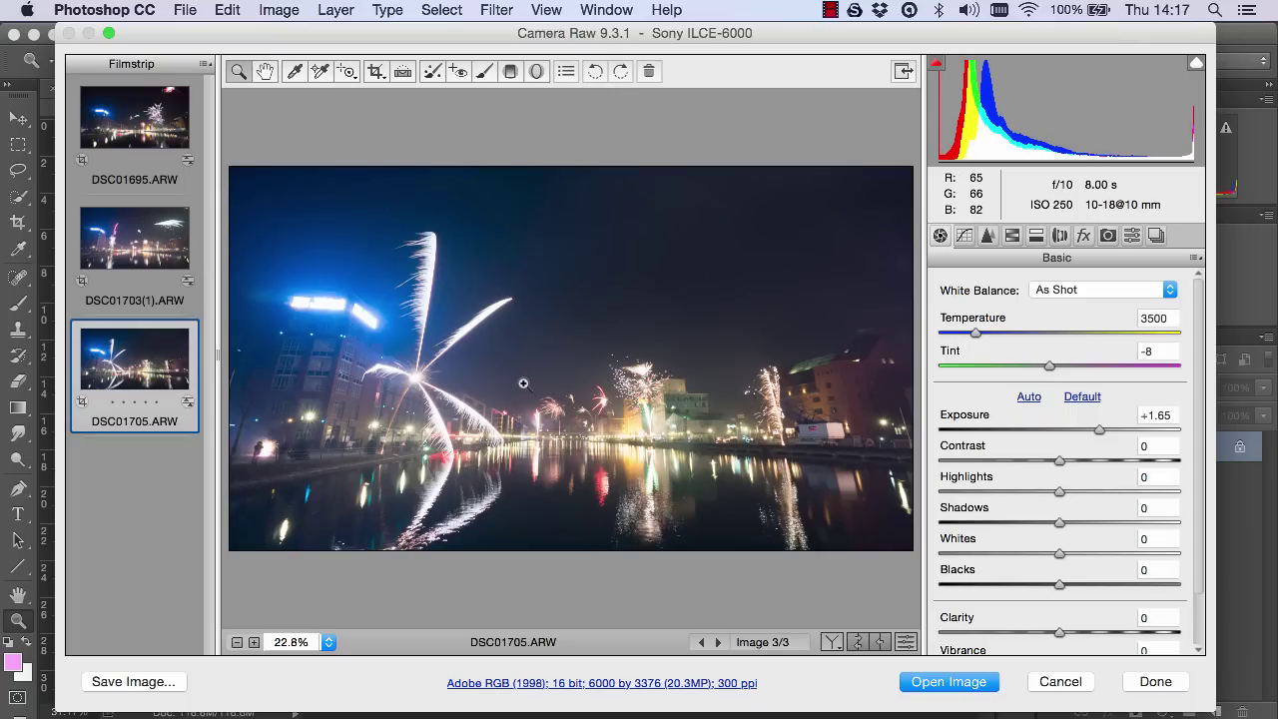
click(150, 248)
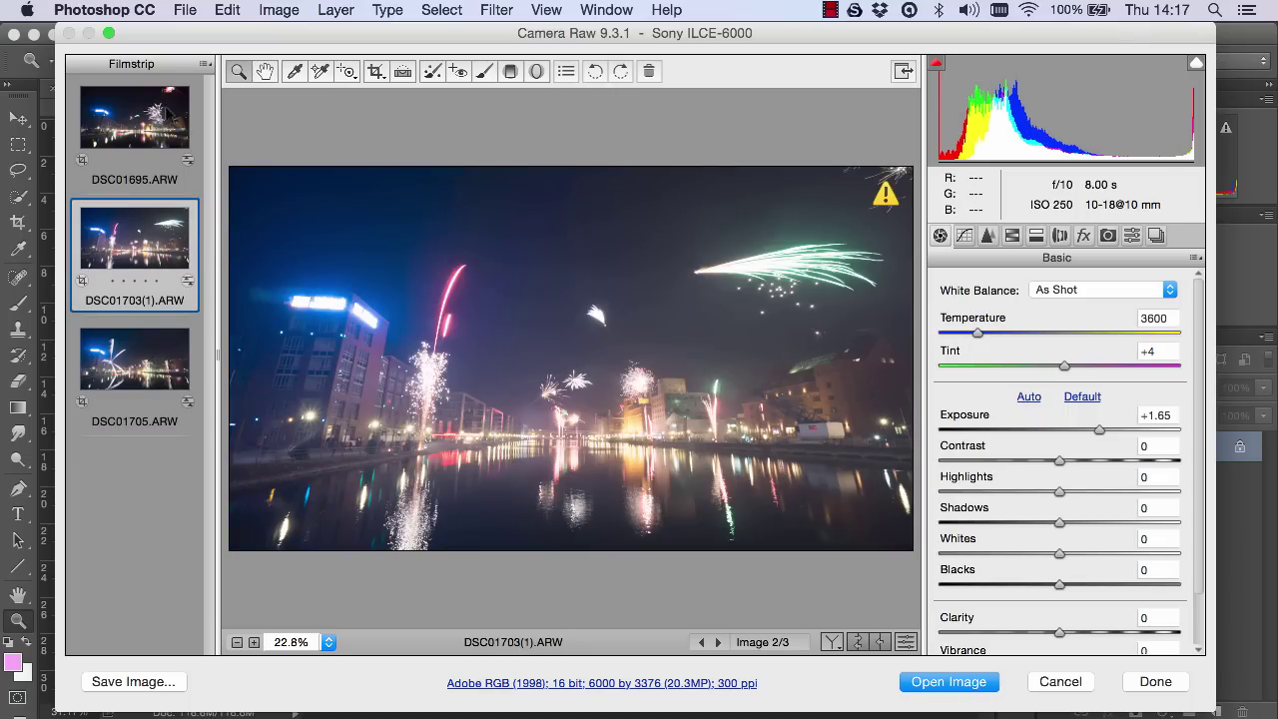
click(154, 125)
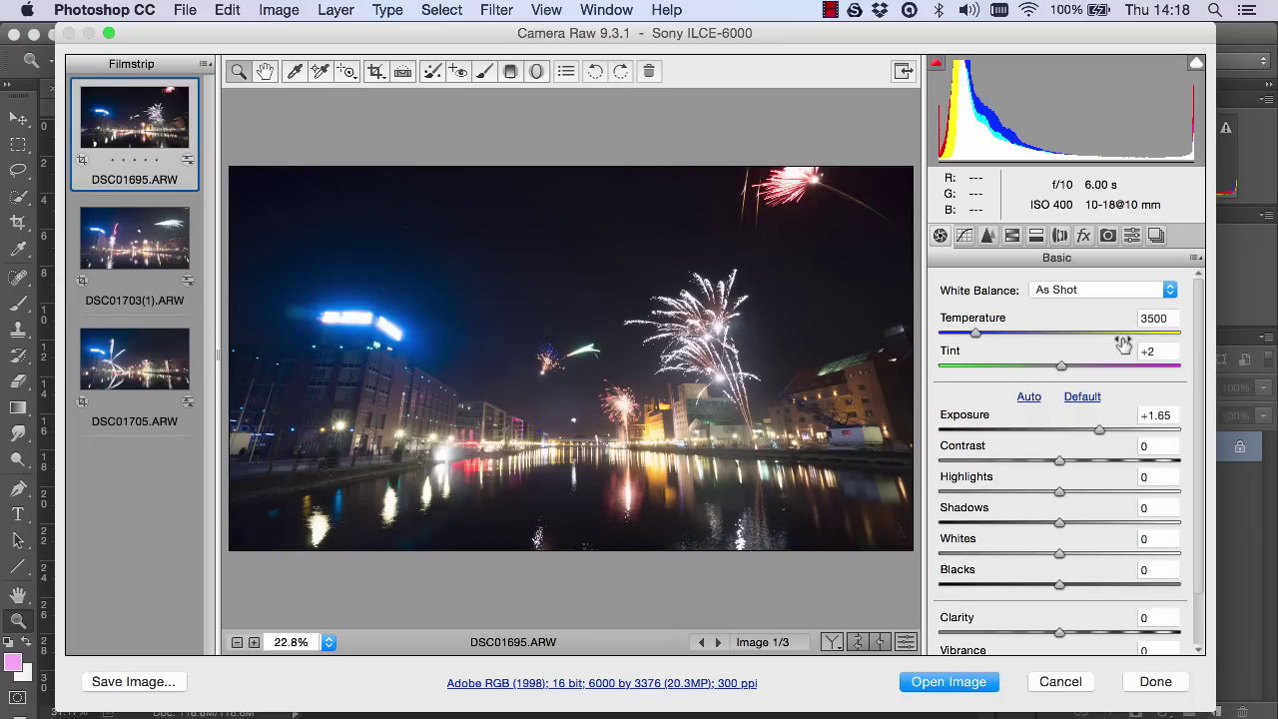
Step: Reset DSC01695 and DSC01703(1) to default raw settings
click(1085, 397)
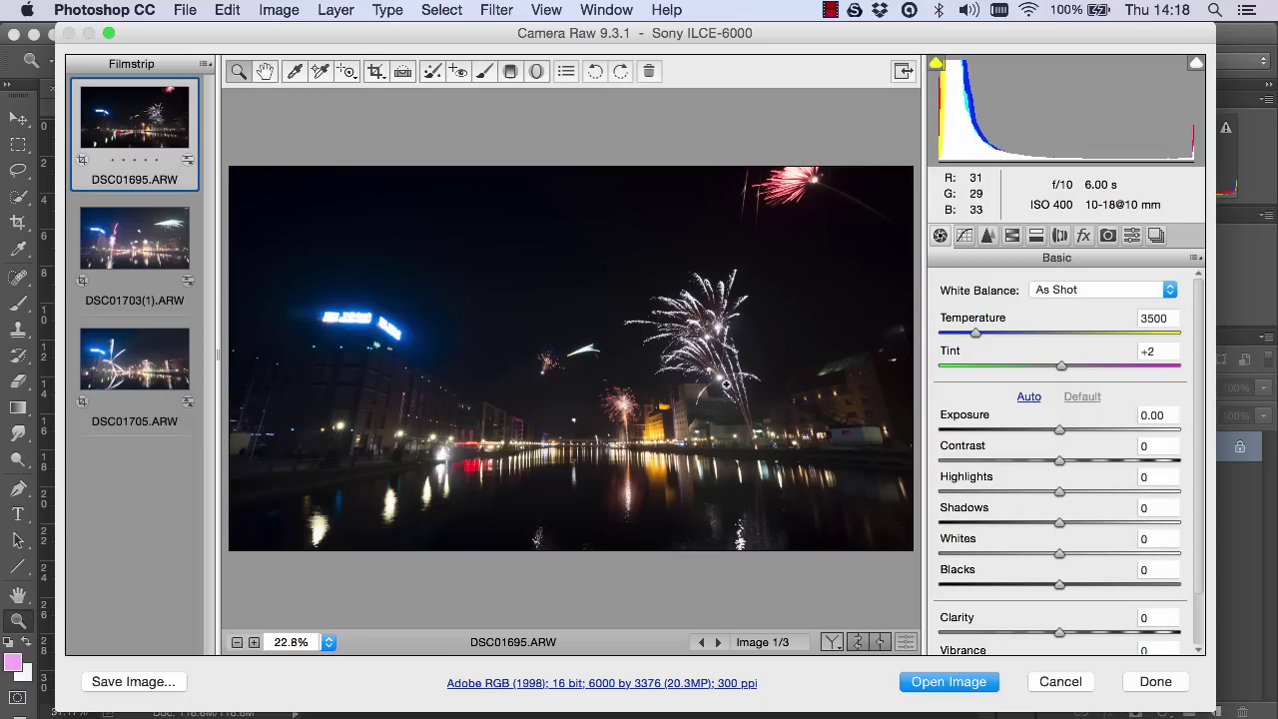
click(153, 257)
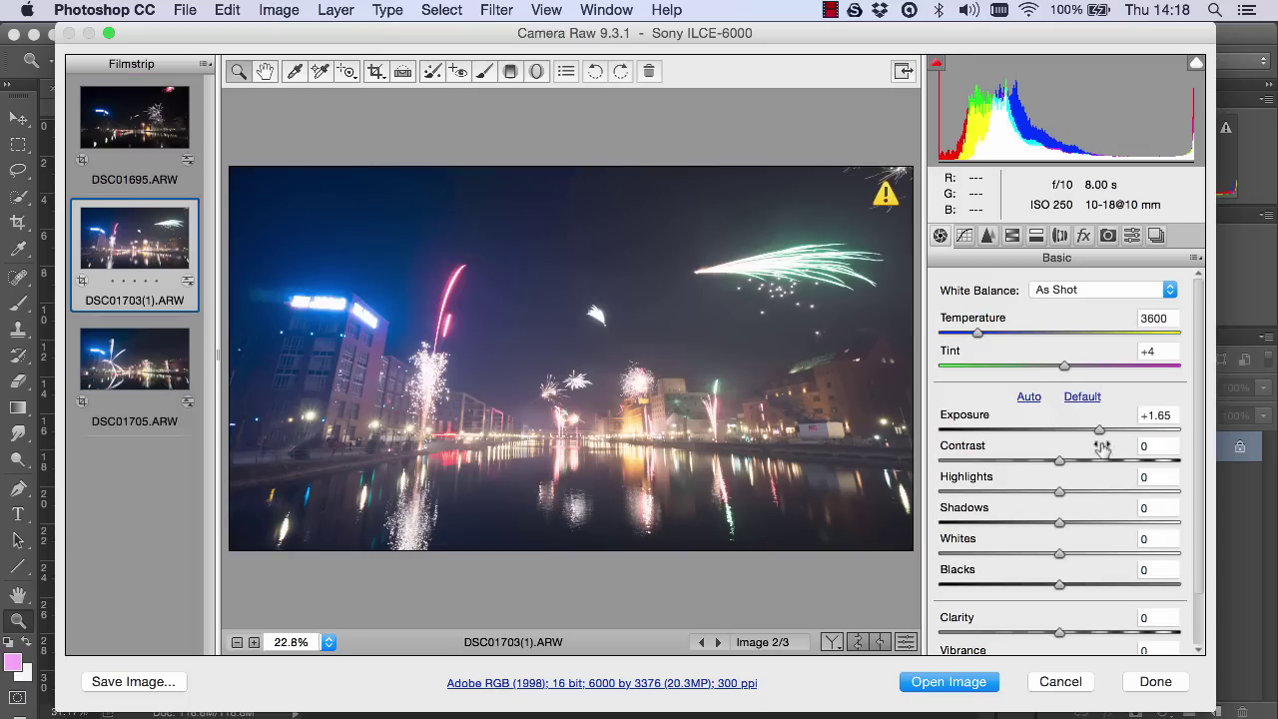
click(1084, 398)
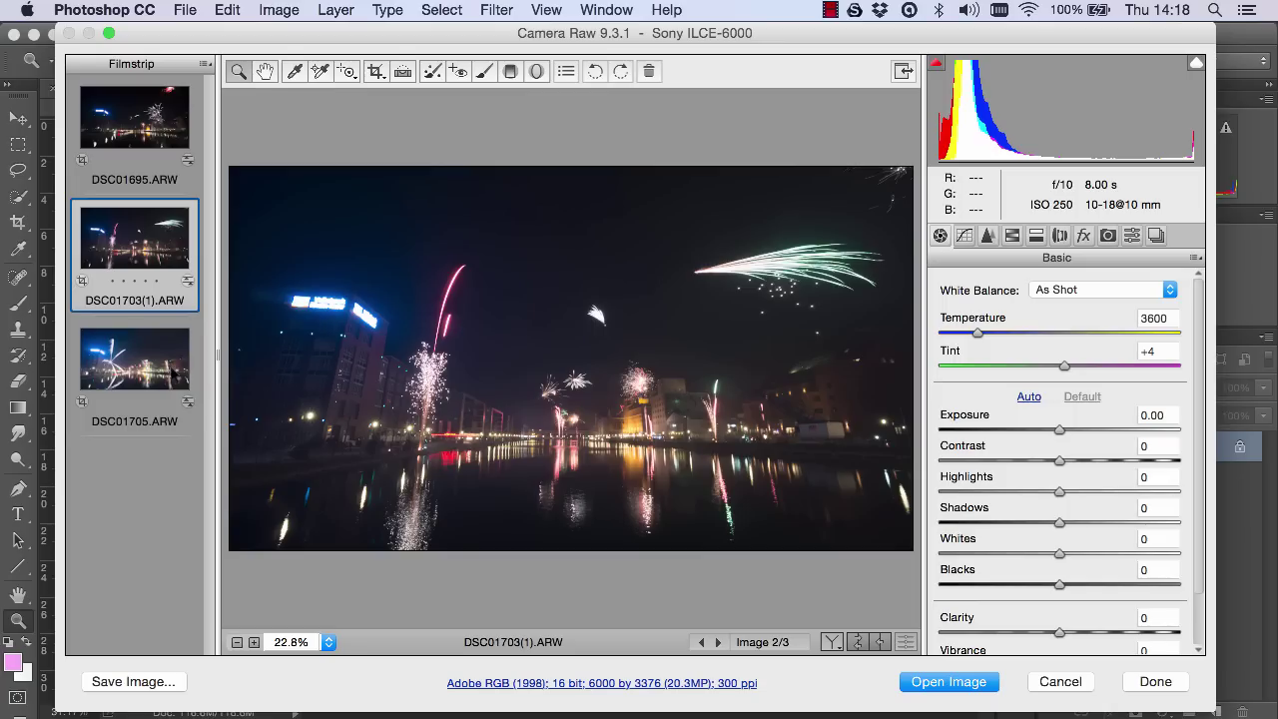
Step: Give DSC01705 Highlights -52, Exposure +2.40 and a cooler 3350 white balance
click(165, 367)
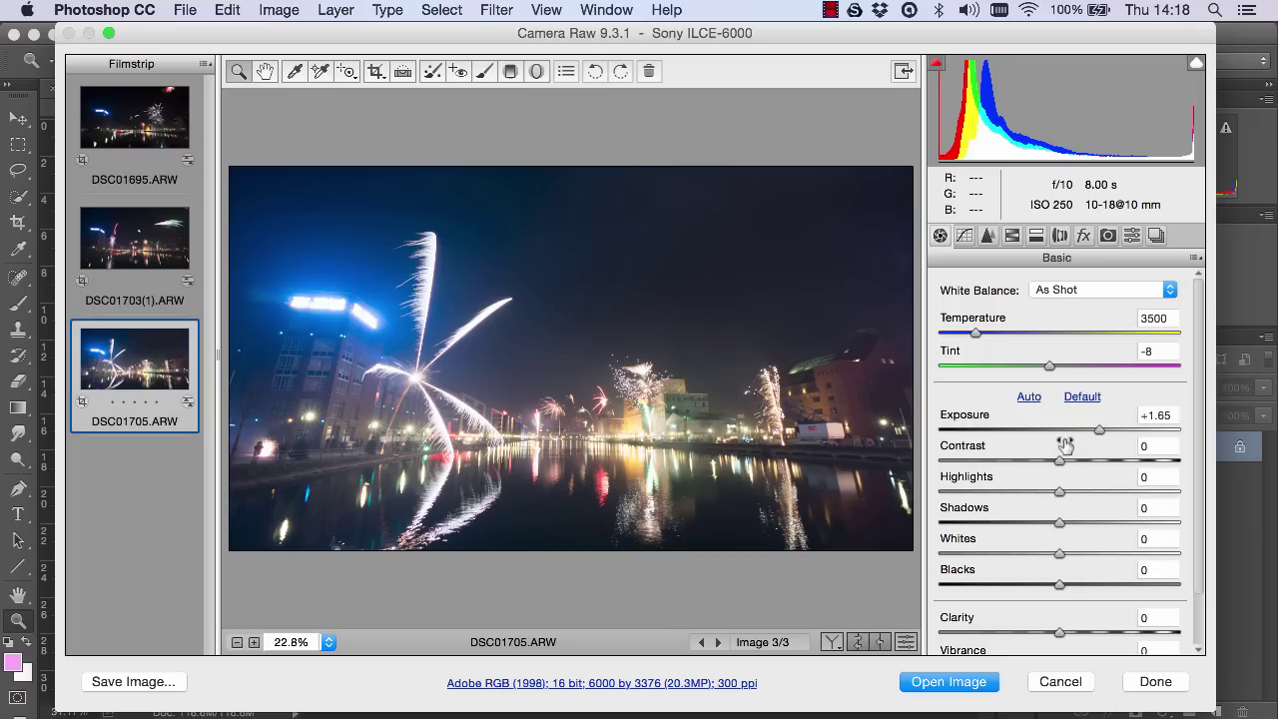
drag(1059, 496, 1029, 496)
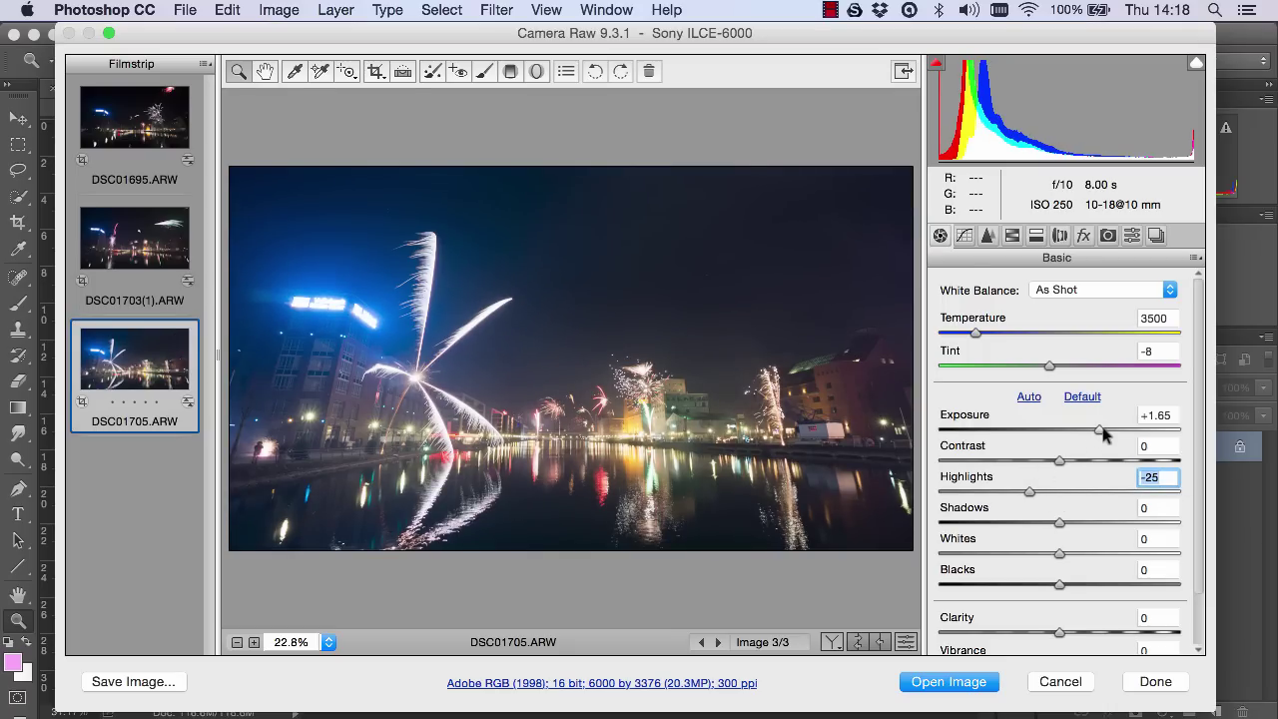
drag(1102, 429, 1117, 433)
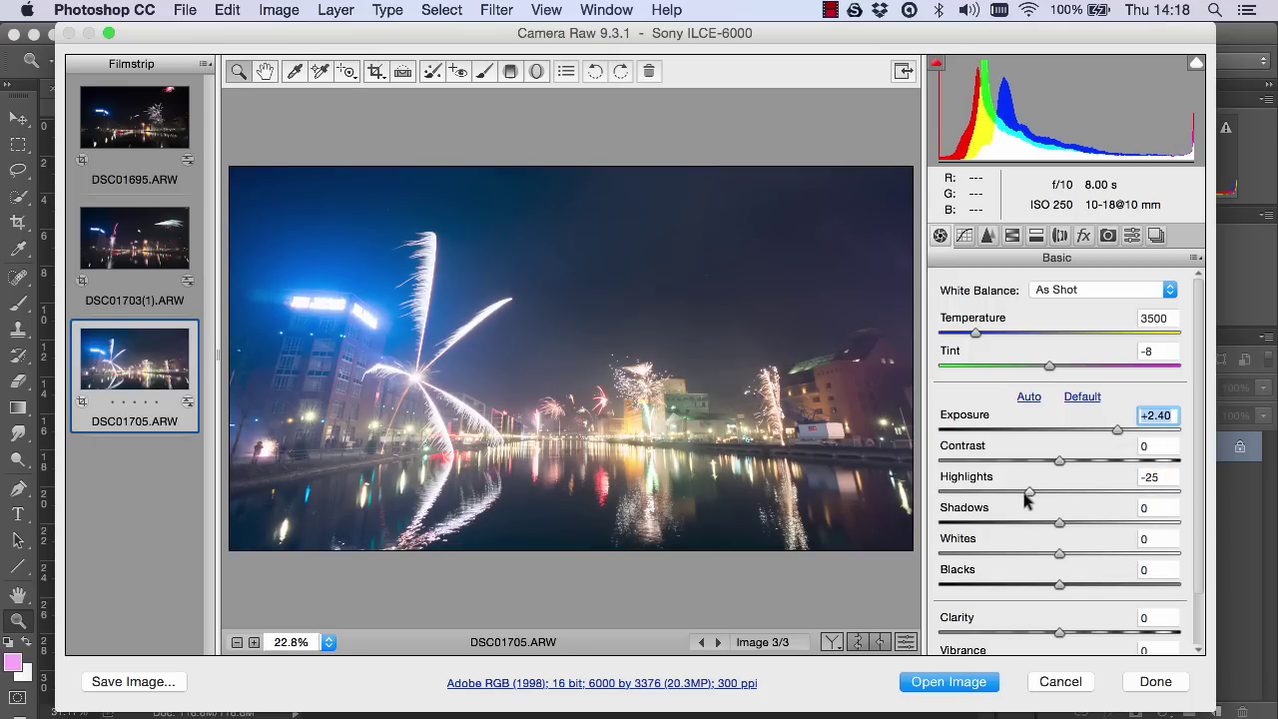
drag(1026, 494, 997, 494)
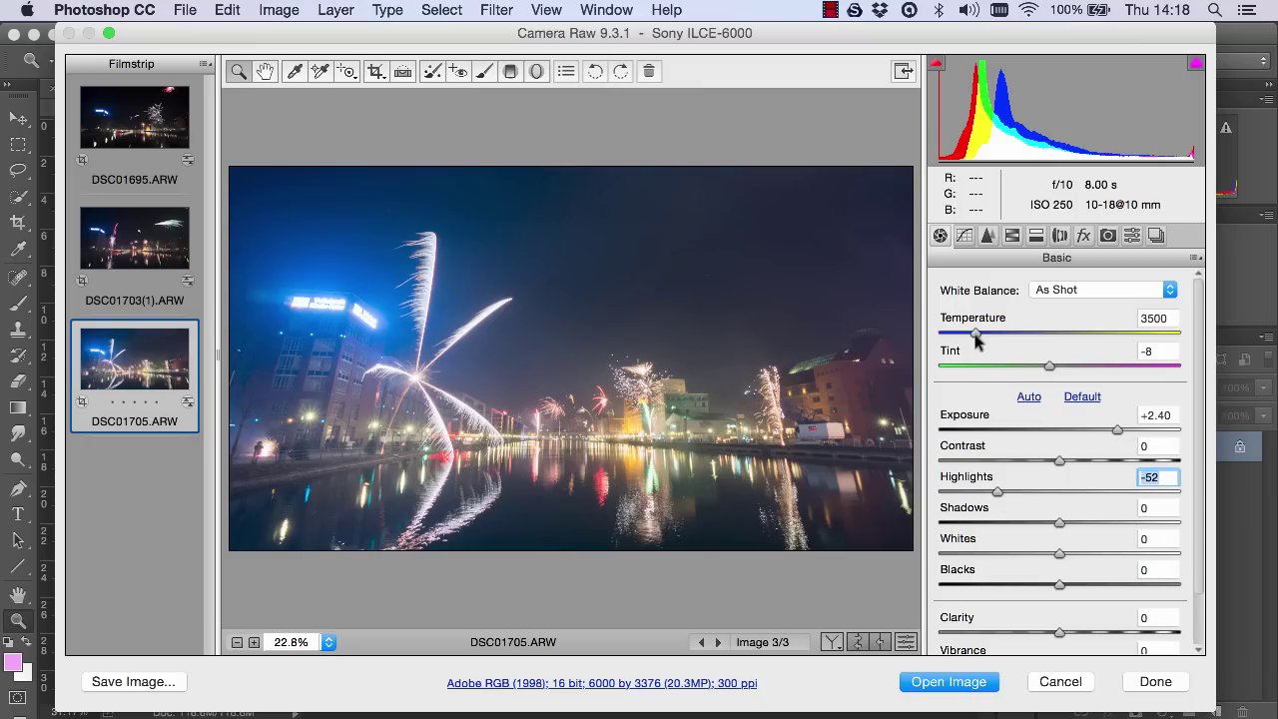
drag(975, 342, 973, 343)
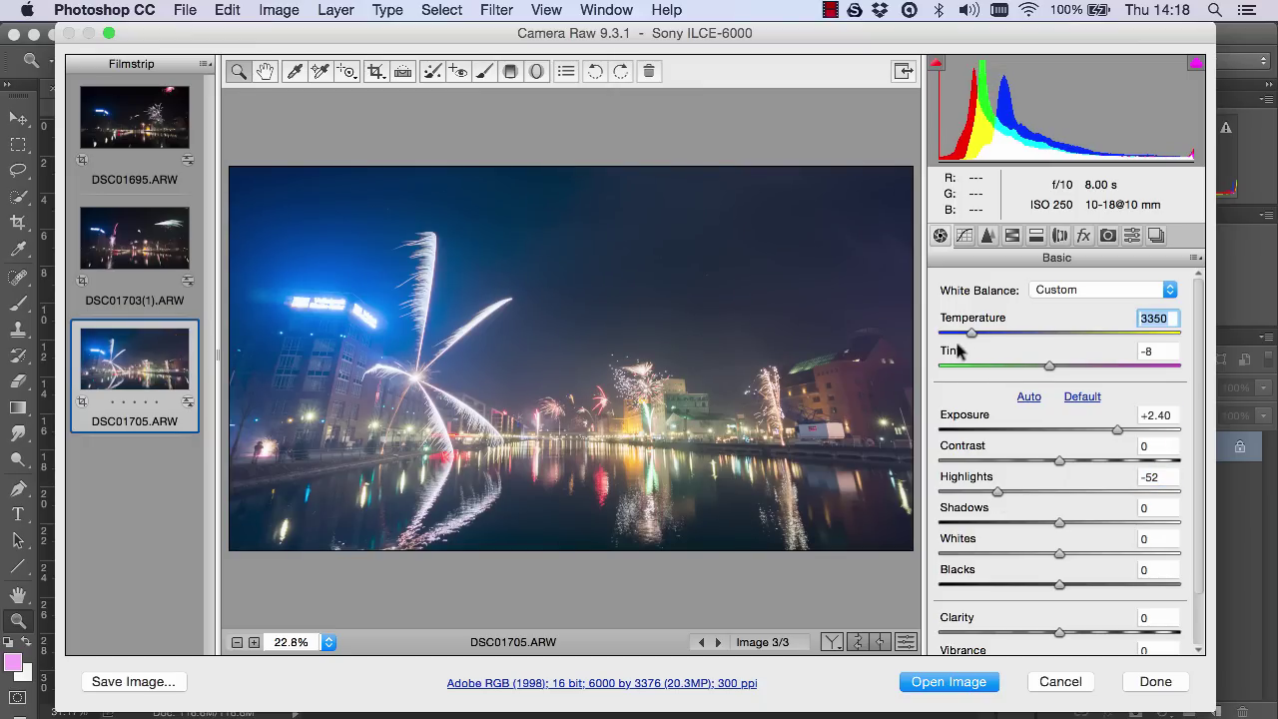
Step: Enable lens profile corrections and chromatic aberration removal on all three exposures, opening them as objects
click(203, 64)
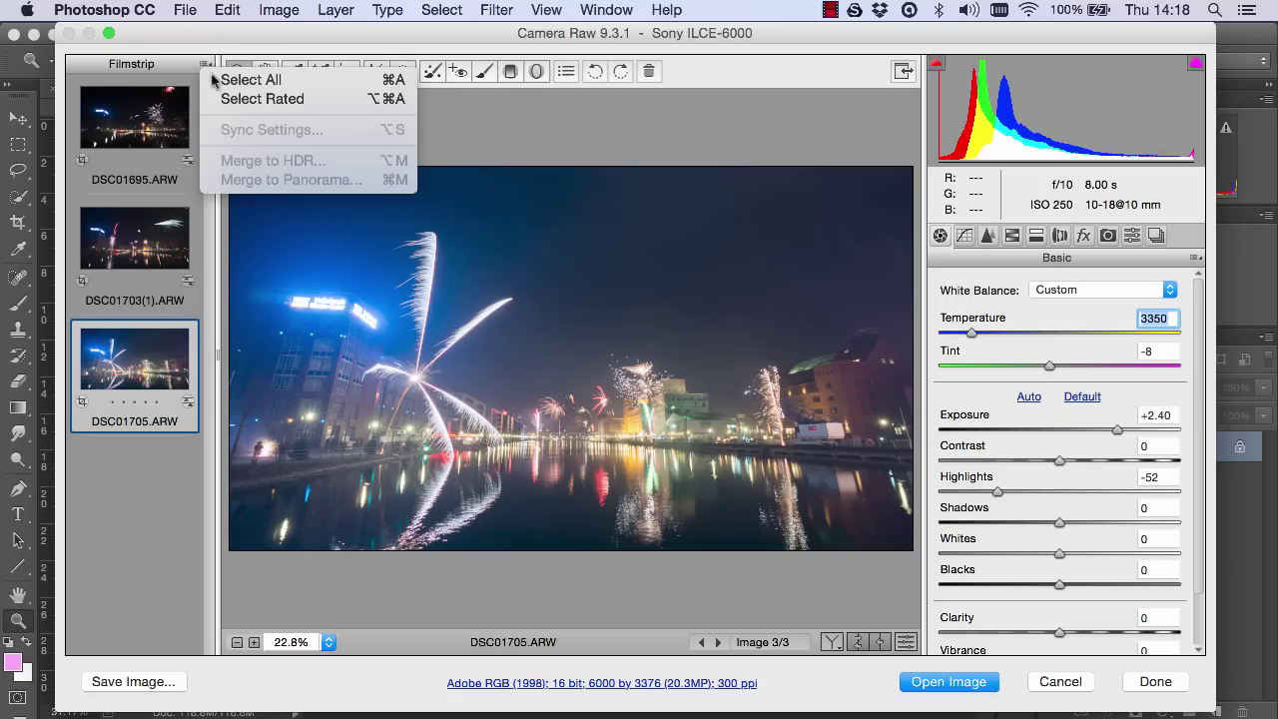
click(212, 80)
click(1061, 236)
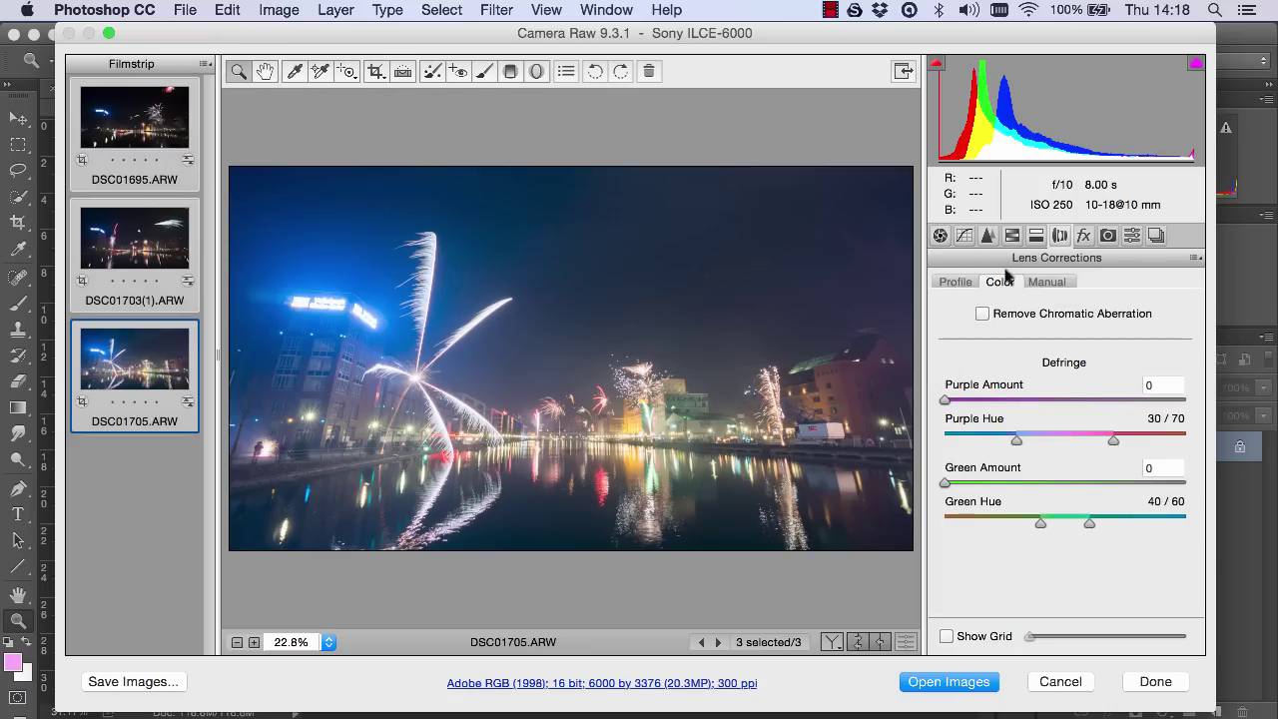
click(951, 283)
click(973, 313)
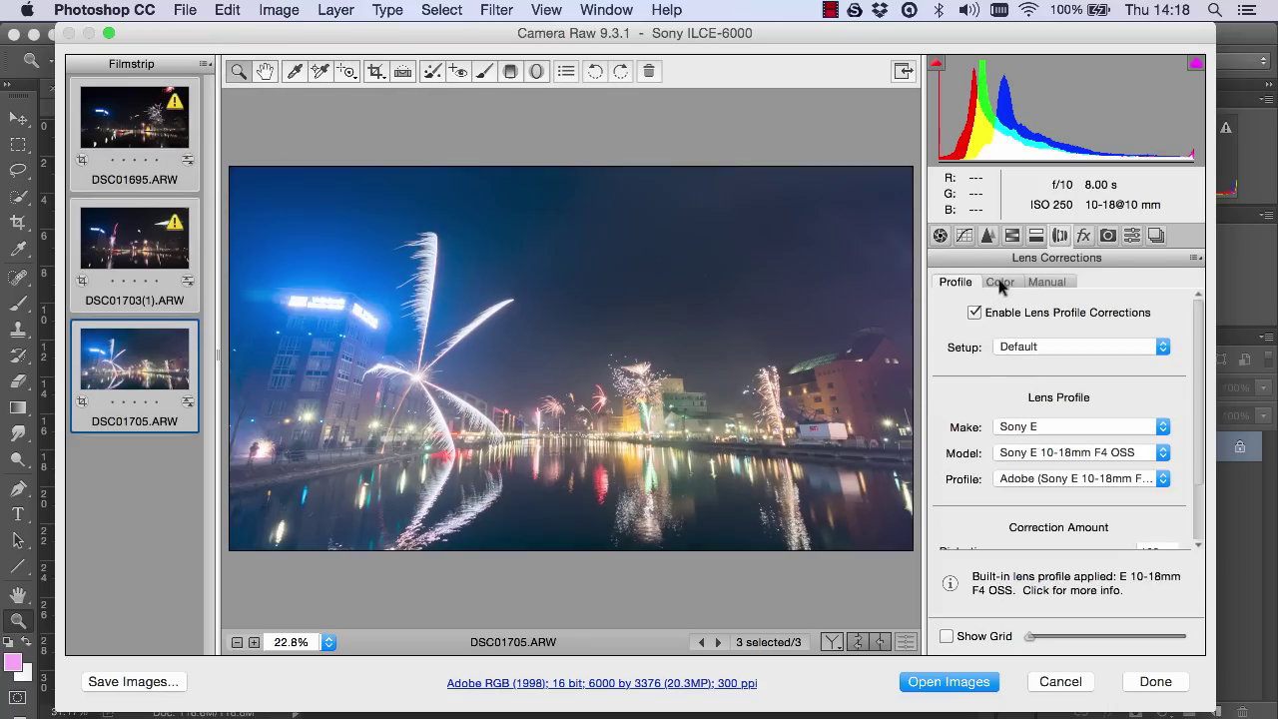
click(999, 281)
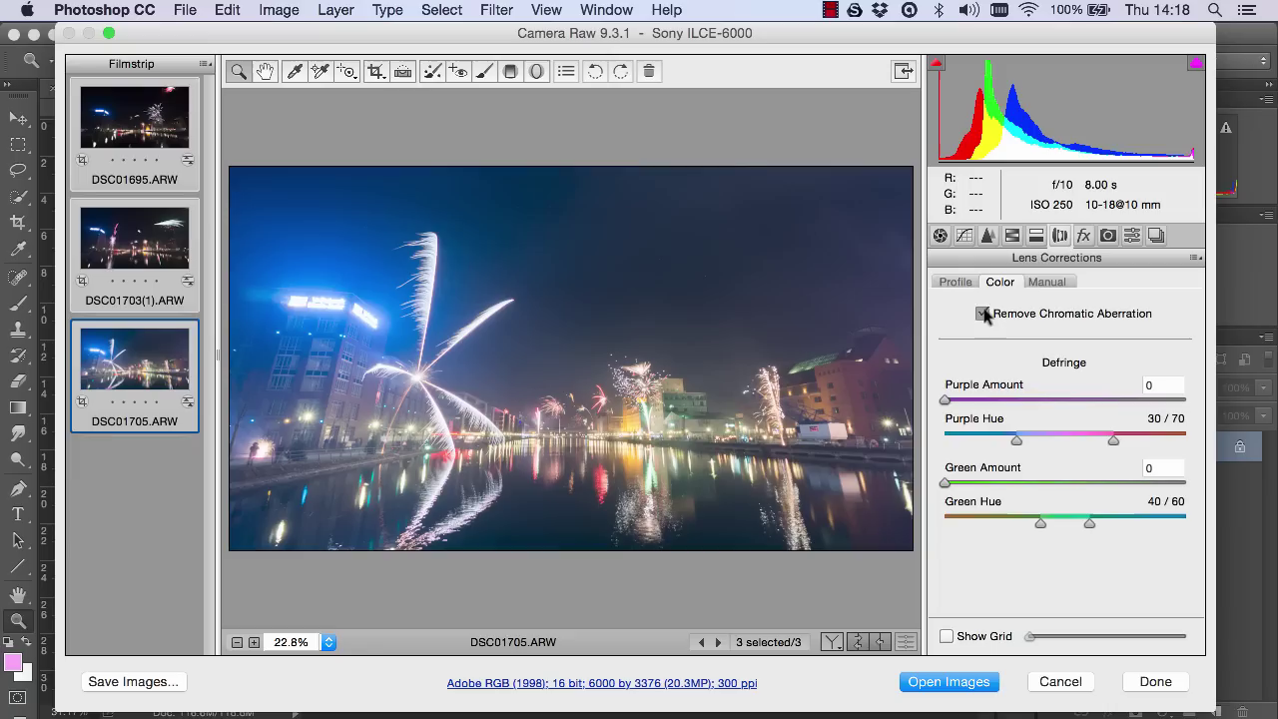
click(983, 313)
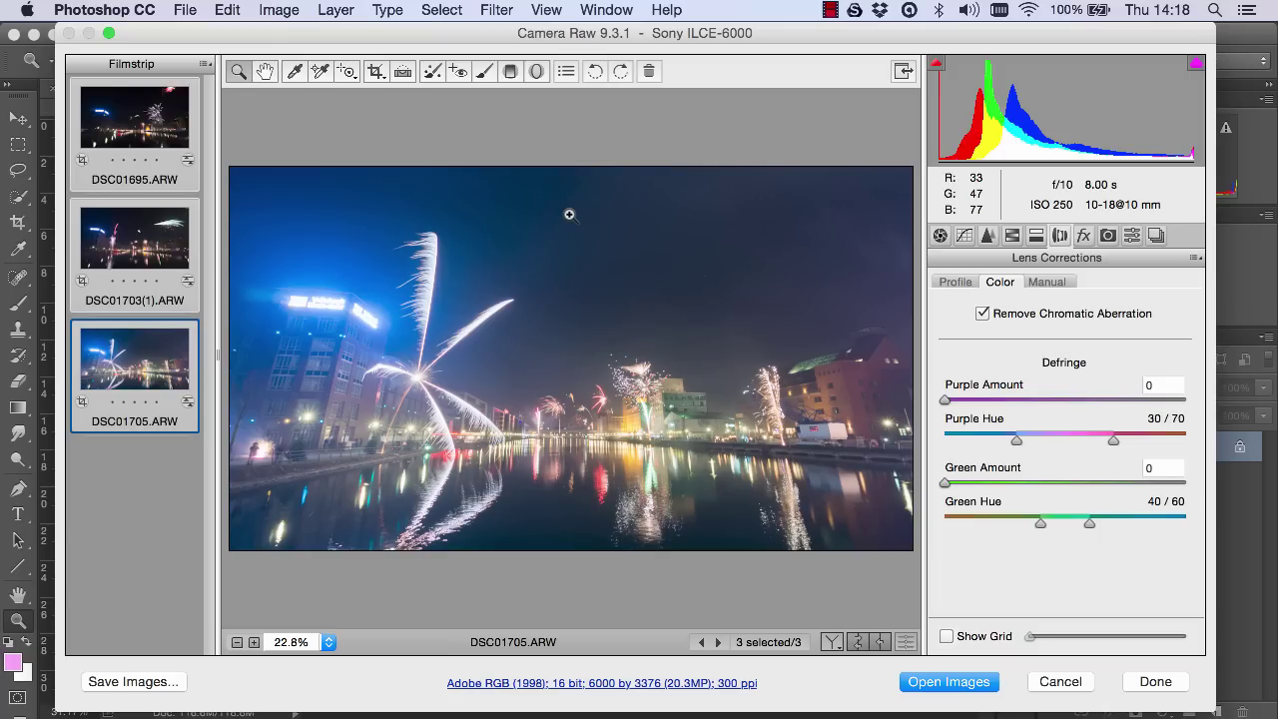
key(shift)
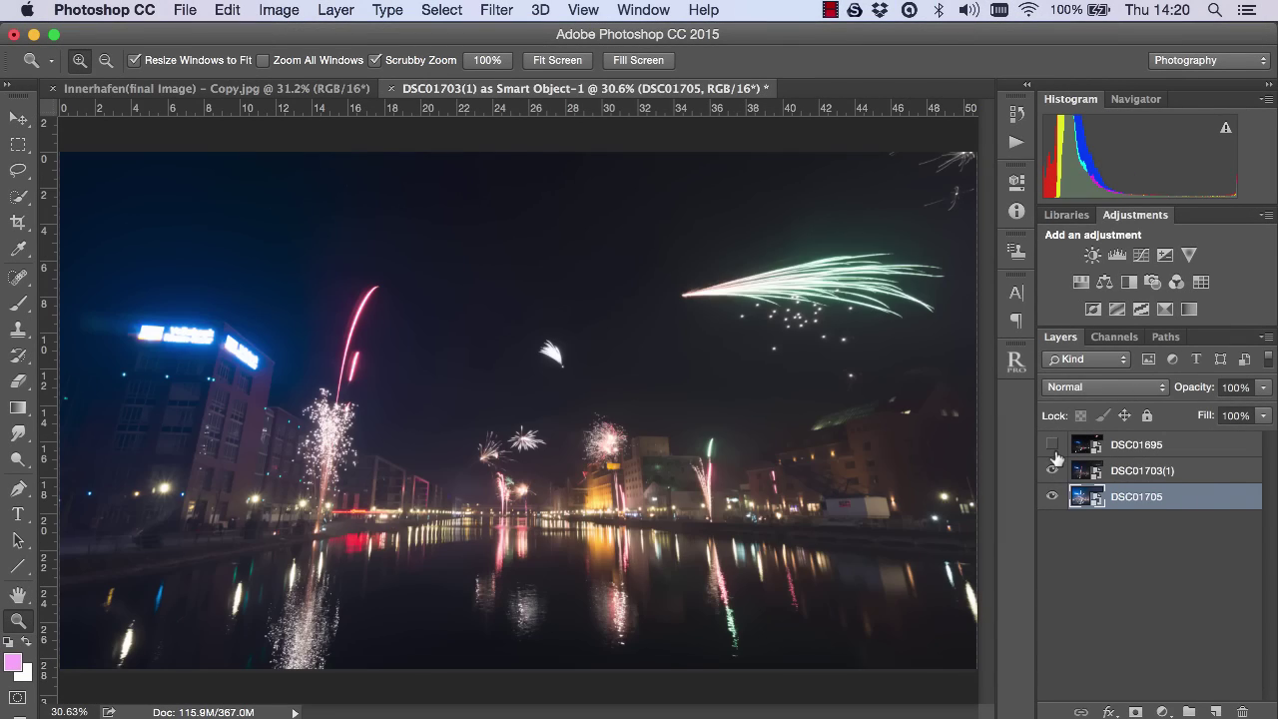
Step: Hide DSC01695 and DSC01703(1), then make a New Smart Object via Copy of DSC01705
click(1053, 444)
click(1052, 470)
click(1053, 445)
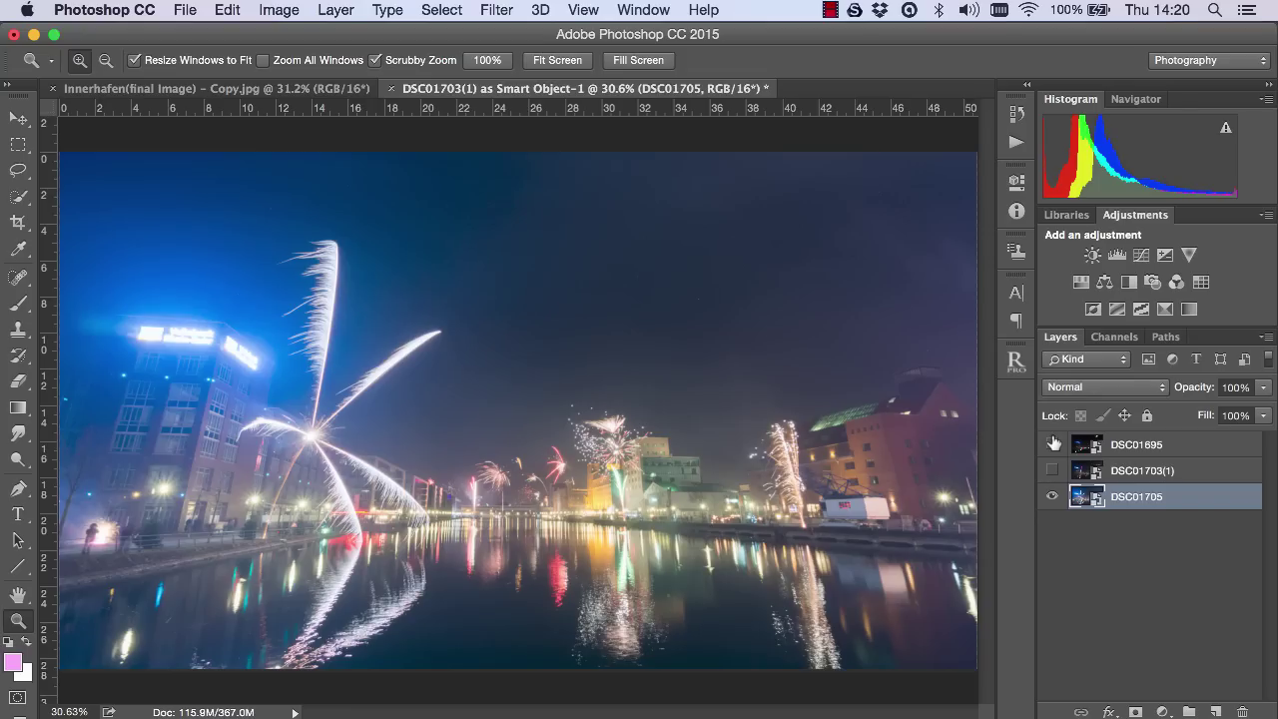
right_click(1191, 504)
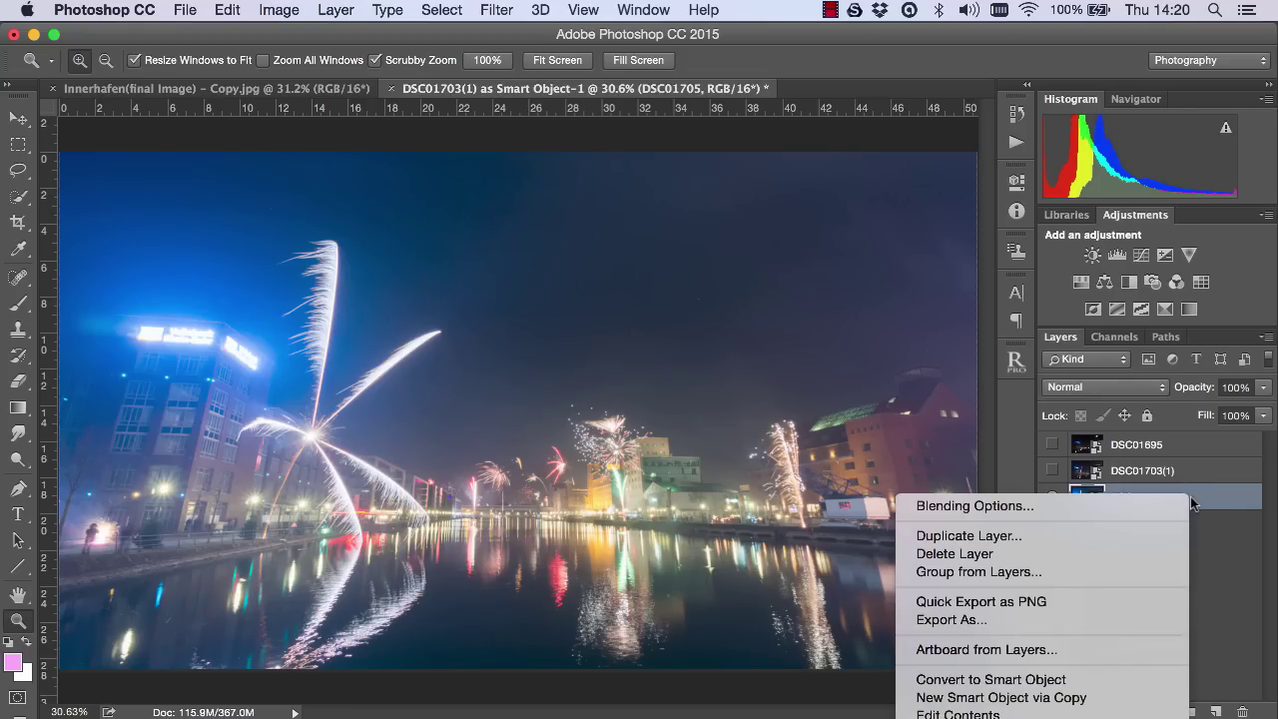
click(1038, 697)
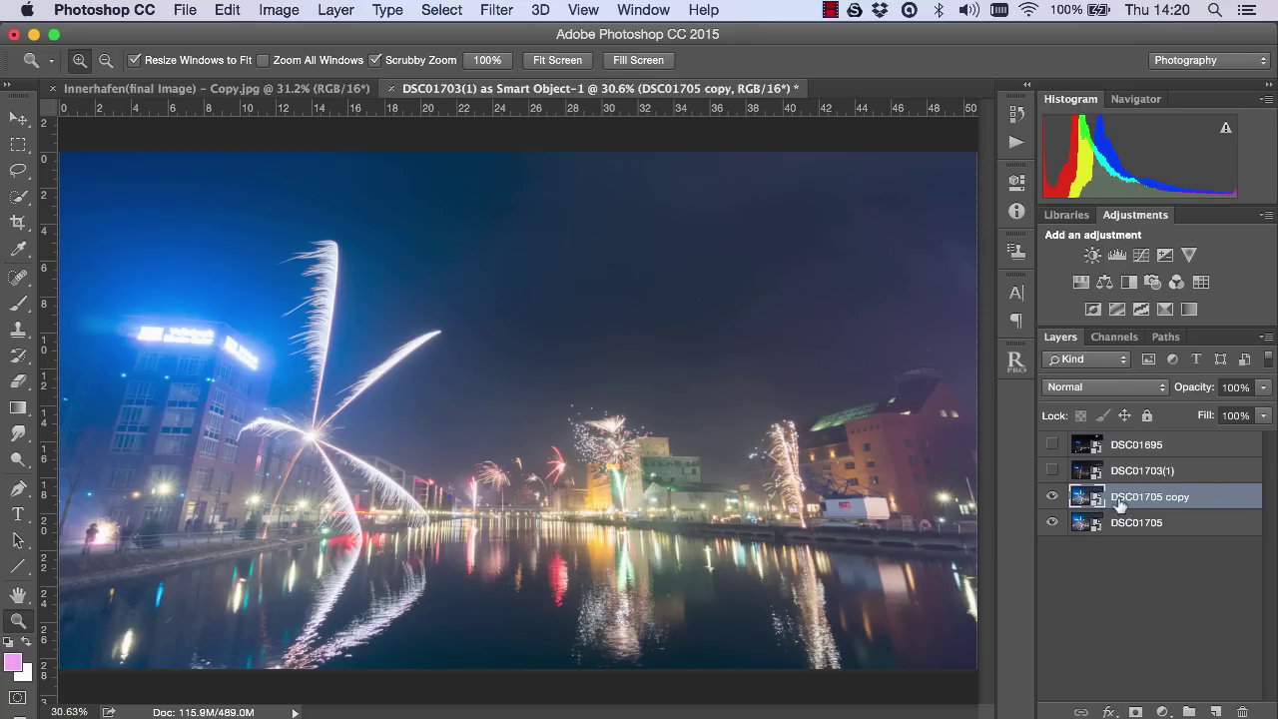
Step: Reset the DSC01705 copy's raw settings, set Exposure -0.65 and Highlights -40, and apply
double_click(1086, 497)
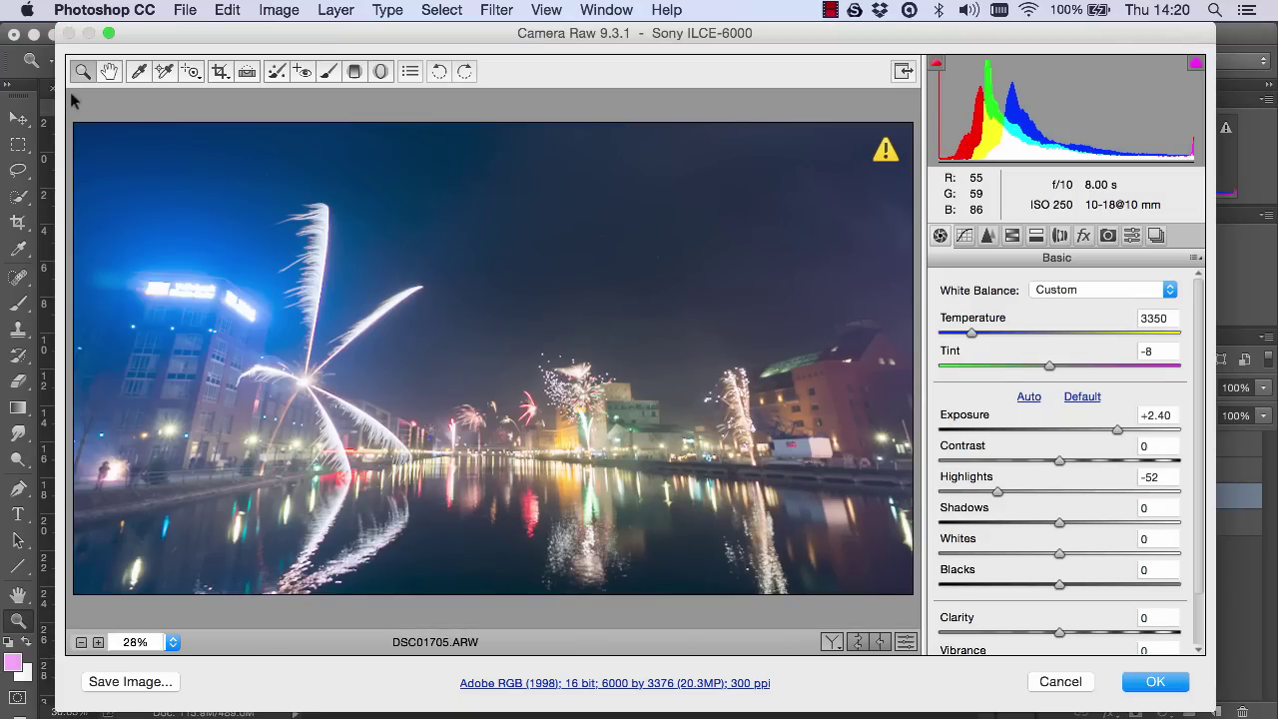
click(1078, 398)
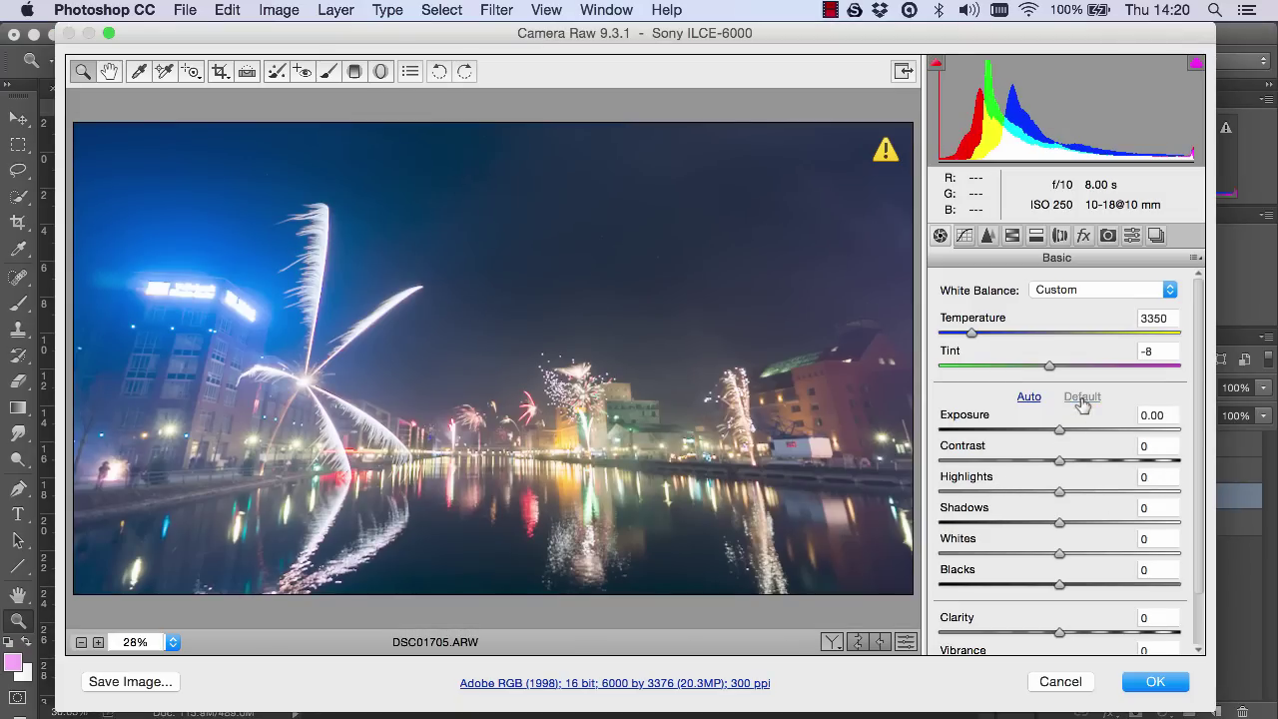
drag(1056, 431, 1043, 430)
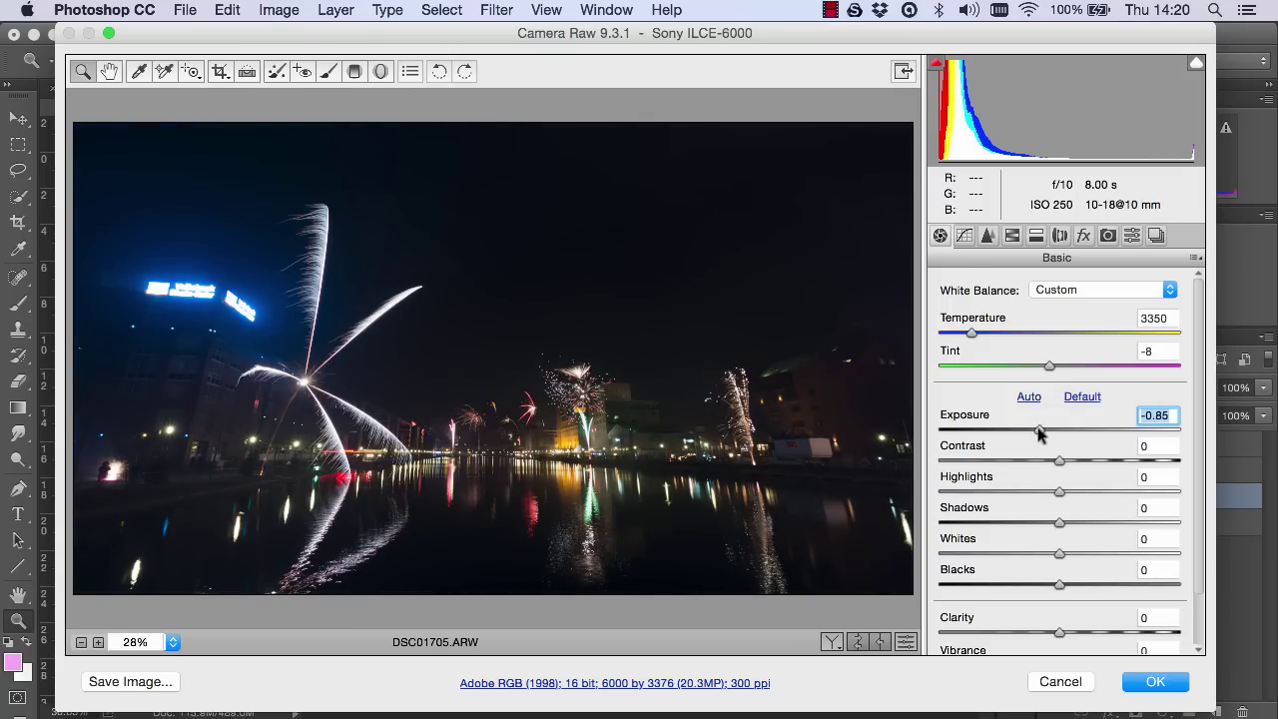
drag(1059, 493, 1026, 491)
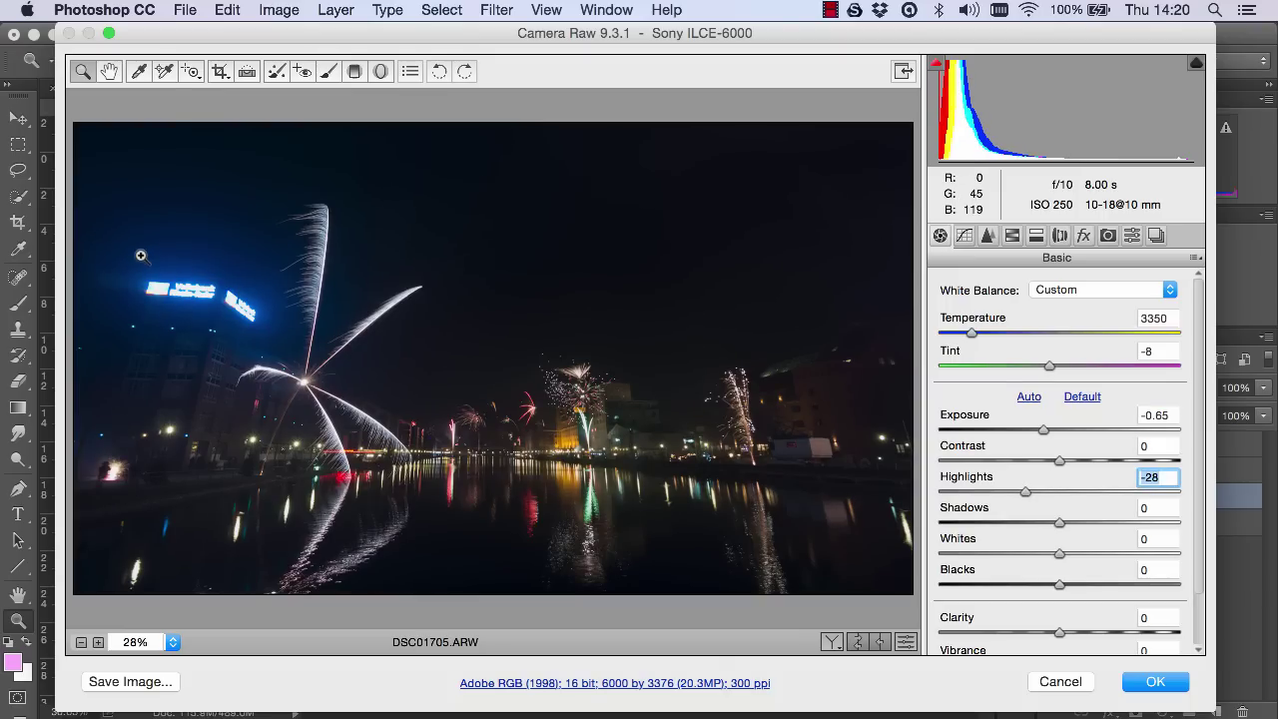
drag(136, 256, 270, 362)
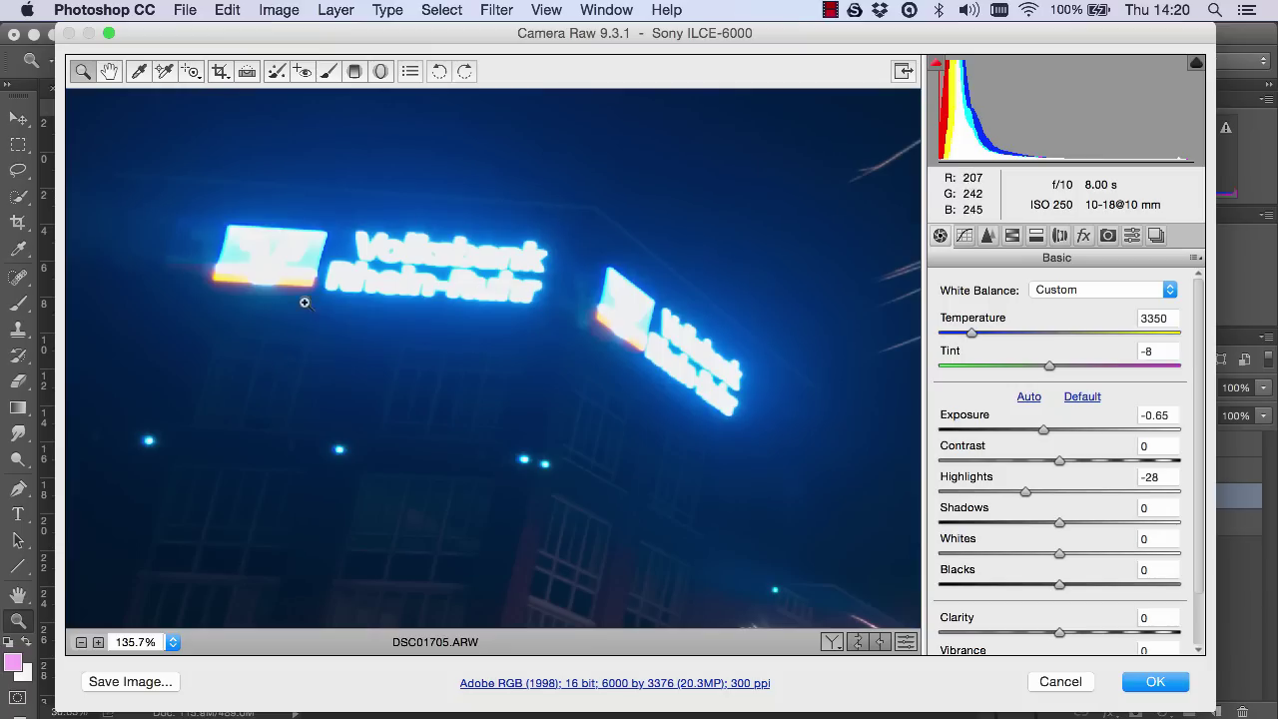
mouse_move(1025, 491)
mouse_down()
mouse_move(939, 493)
mouse_move(1004, 494)
mouse_up()
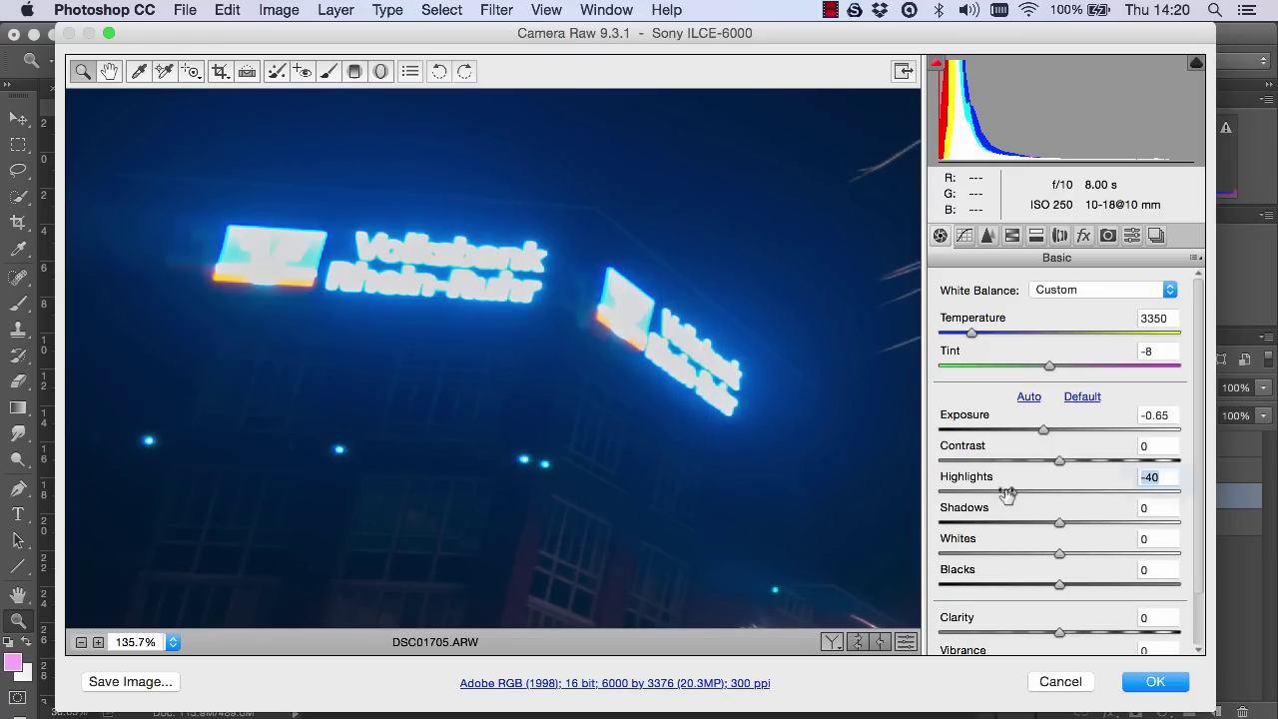
click(1184, 685)
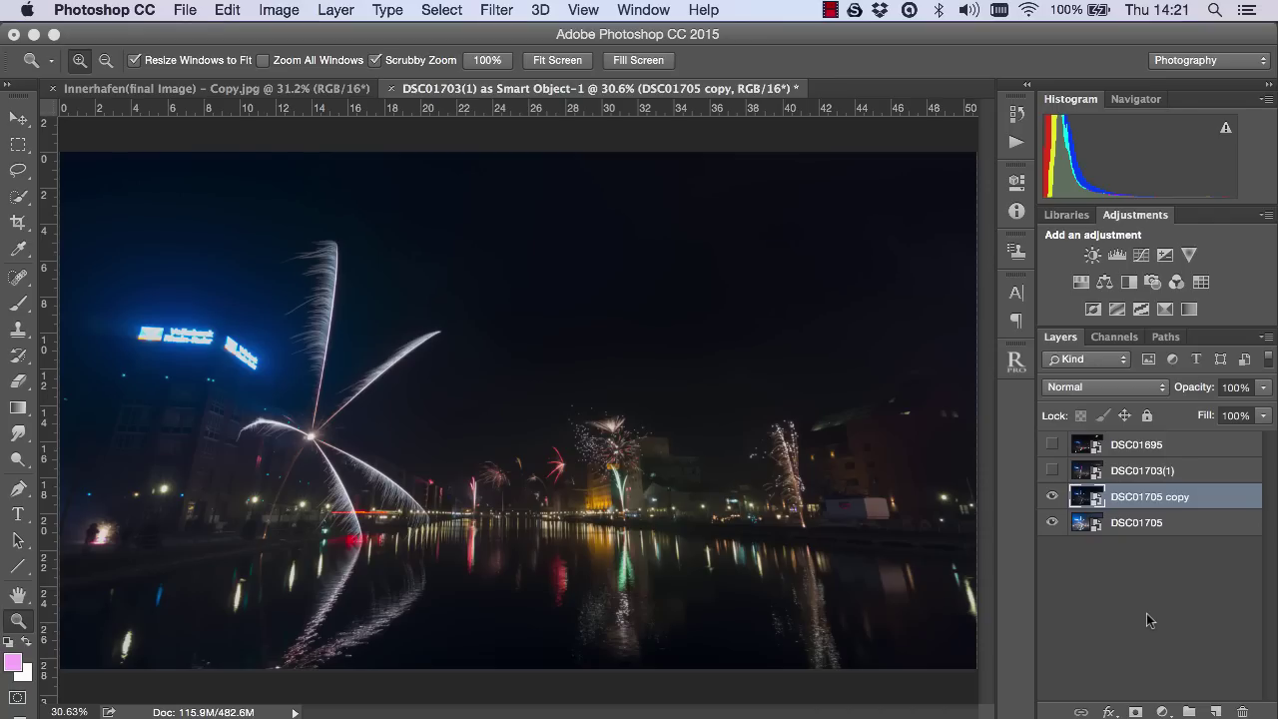
Step: Give DSC01705 copy a black mask, generate Raya Pro Brights masks, and view Brights 2
alt+click(1136, 712)
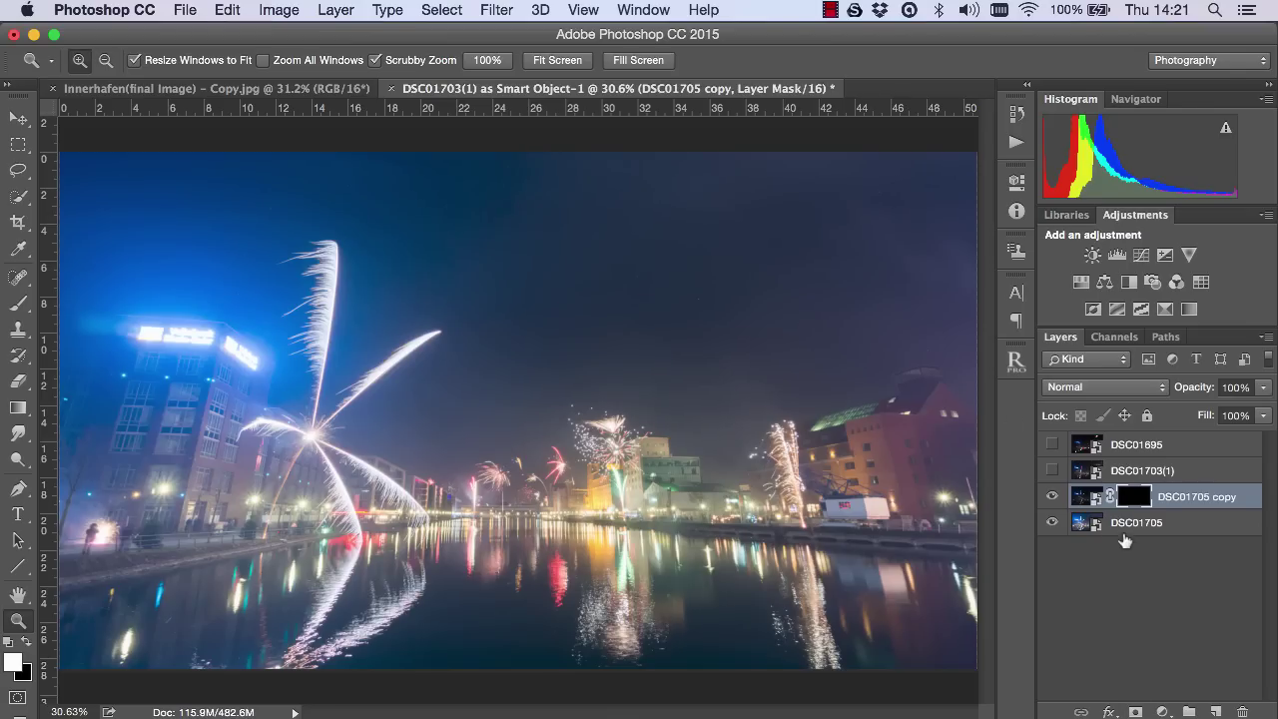
click(1015, 362)
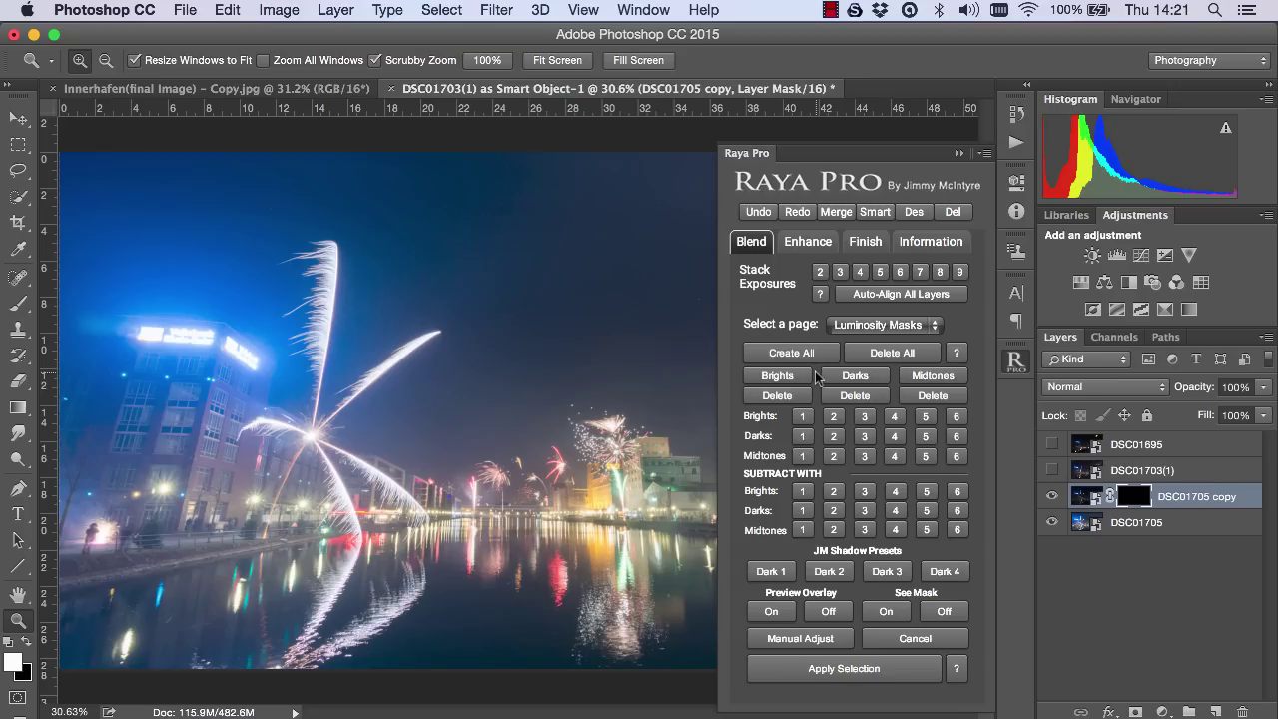
click(784, 379)
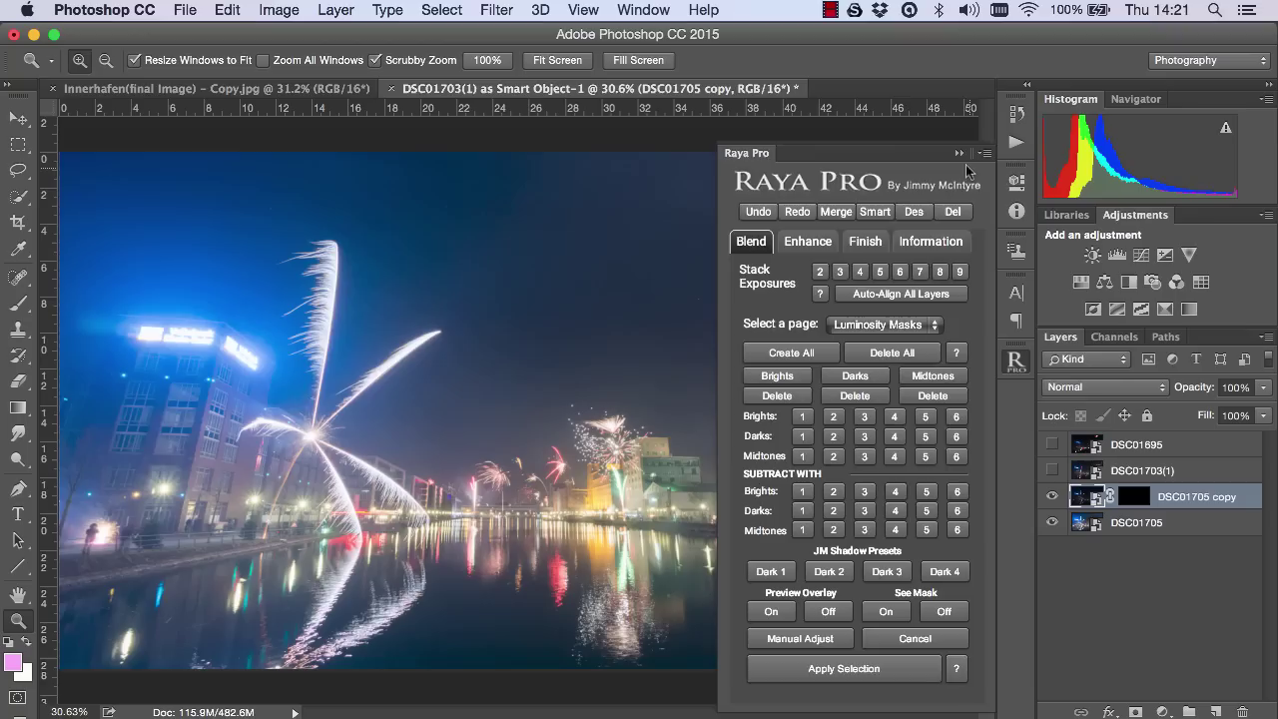
click(959, 152)
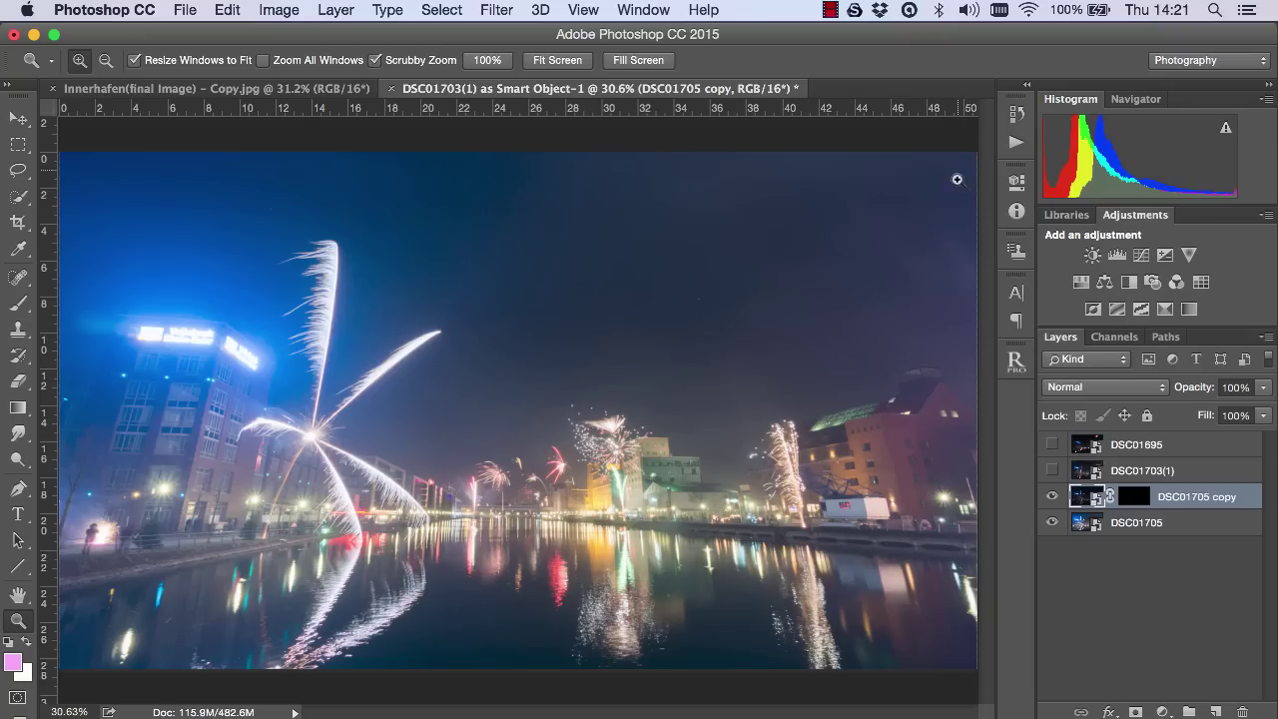
click(1114, 337)
click(1081, 505)
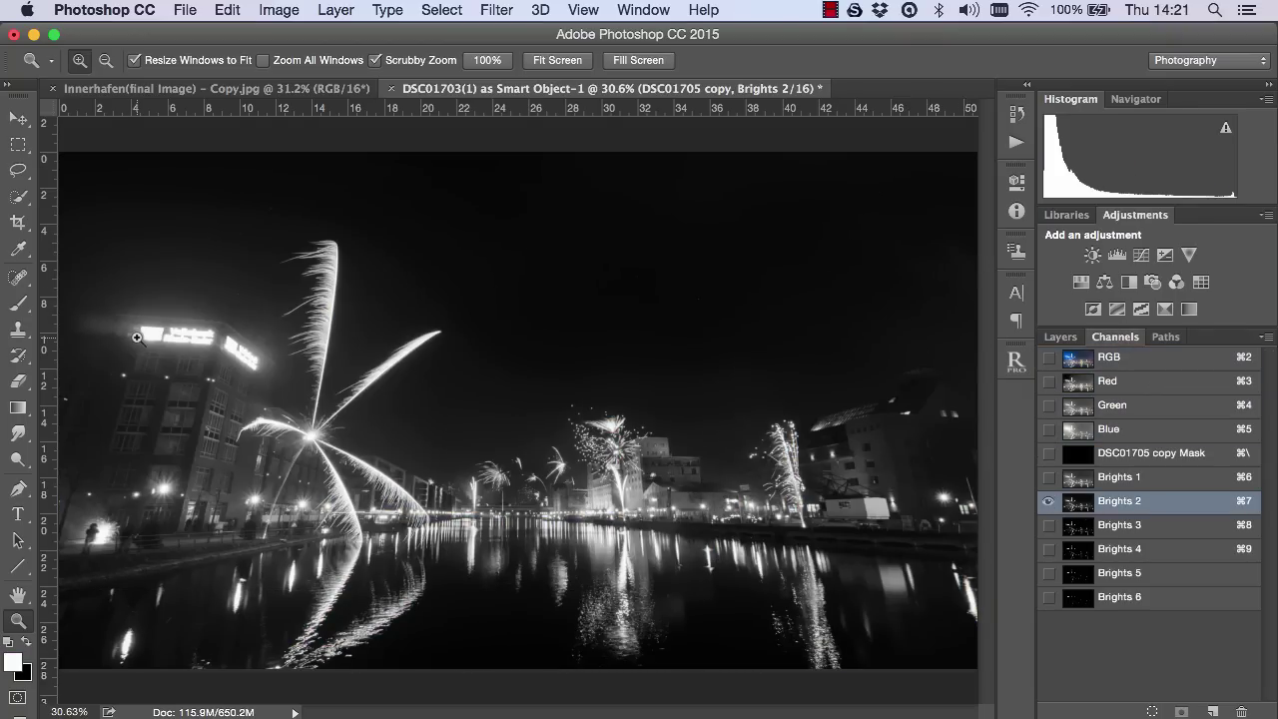
Step: Zoom on the lit sign and load the Brights 2 selection from Raya Pro
drag(137, 337, 242, 370)
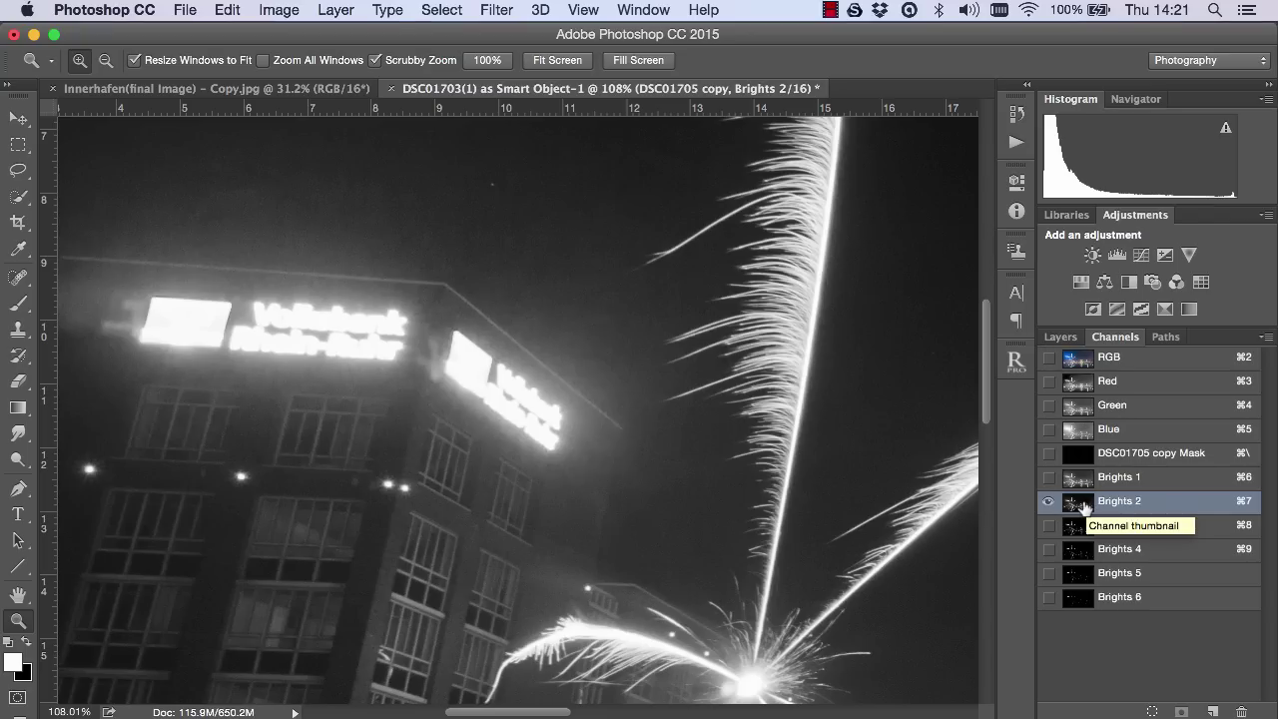
click(1061, 339)
click(1087, 497)
click(1014, 361)
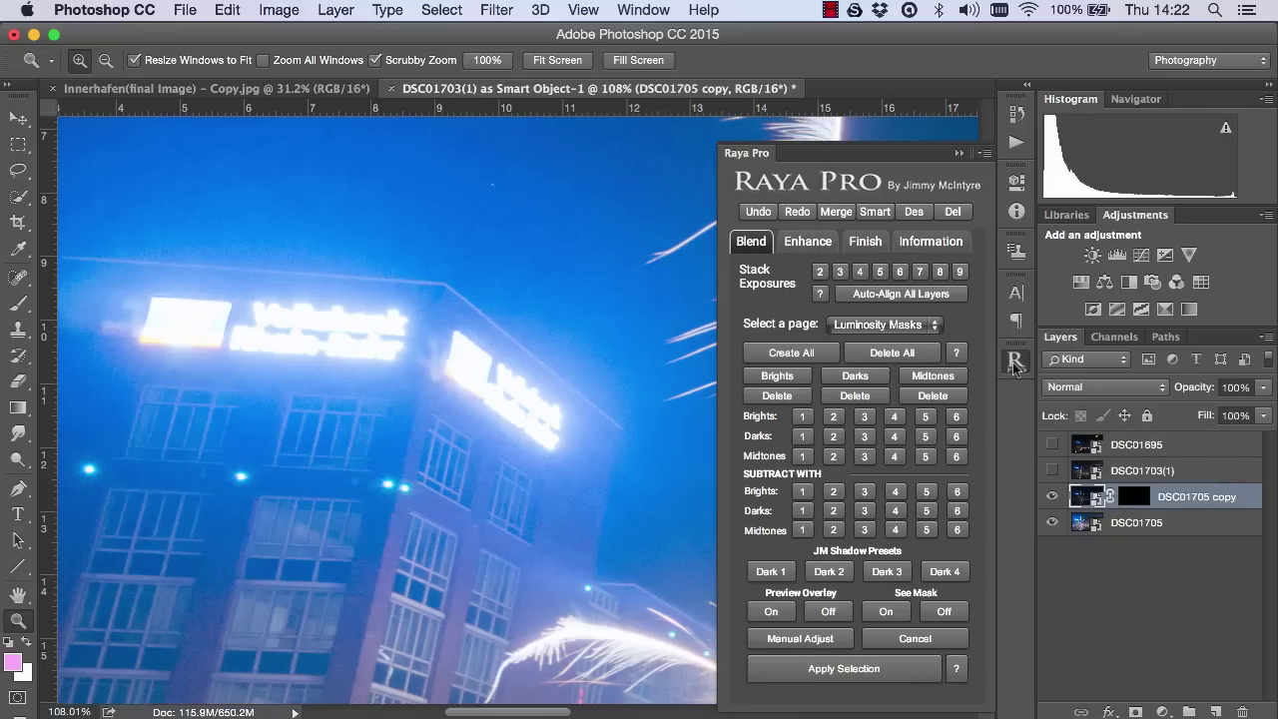
click(834, 418)
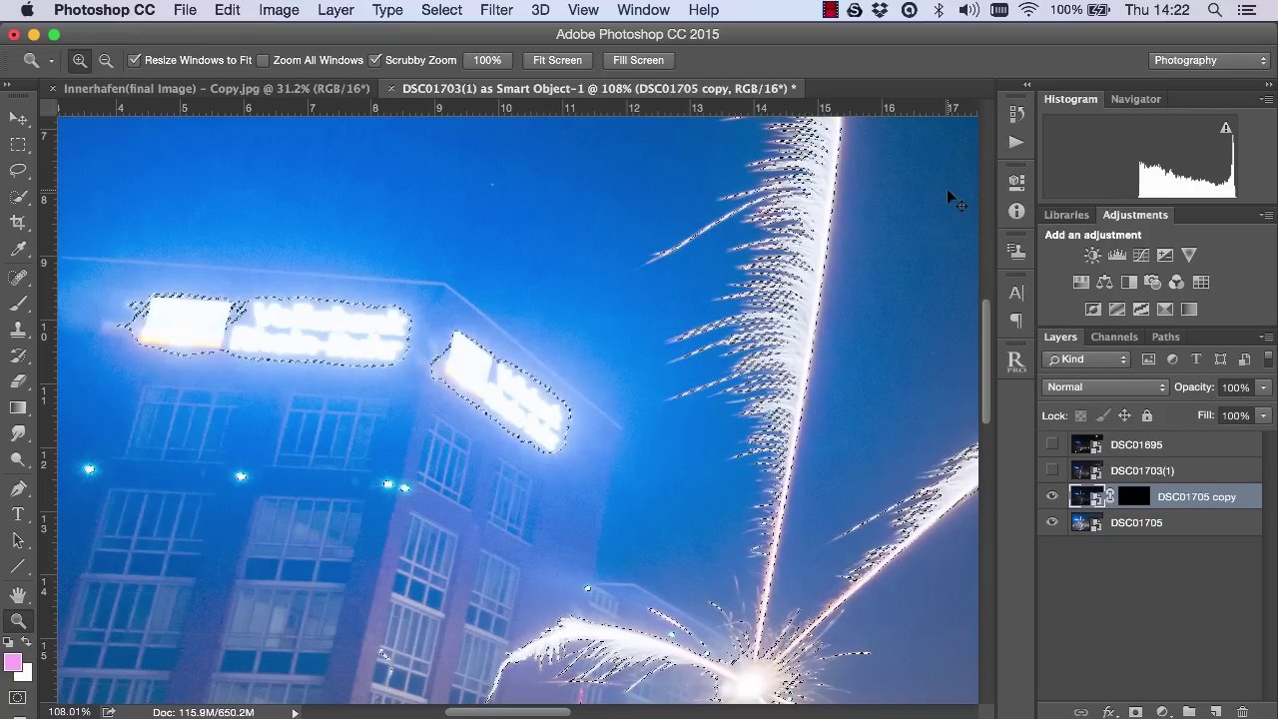
Step: Paint white on the DSC01705 copy mask over the glowing signs with a ~1007 px brush
key(super+d)
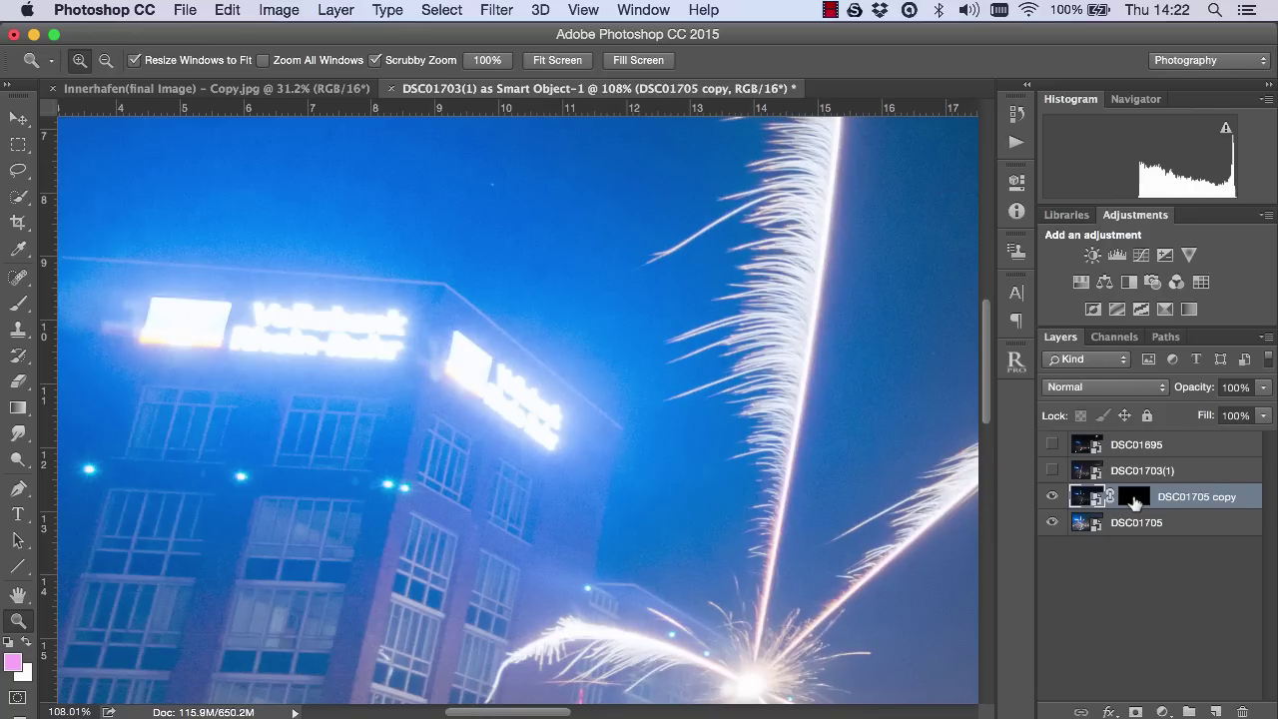
click(1134, 496)
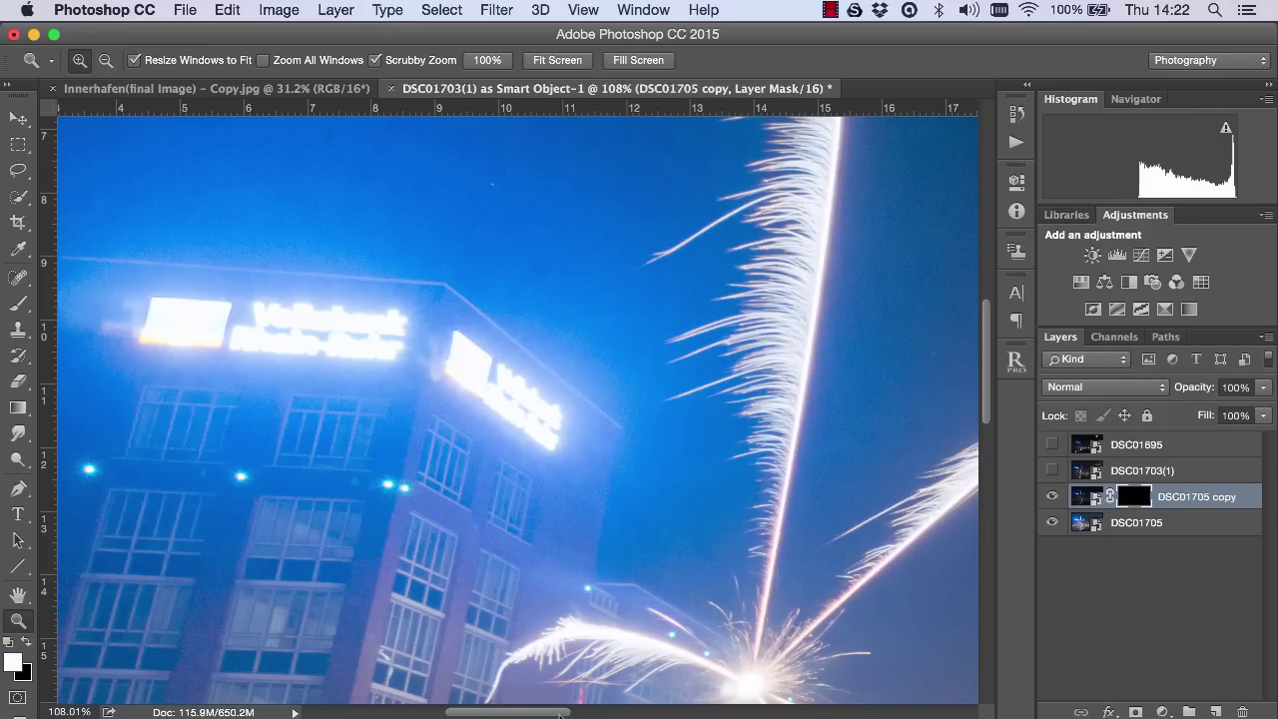
drag(585, 712, 537, 714)
scroll(468, 615, right, 1)
click(19, 304)
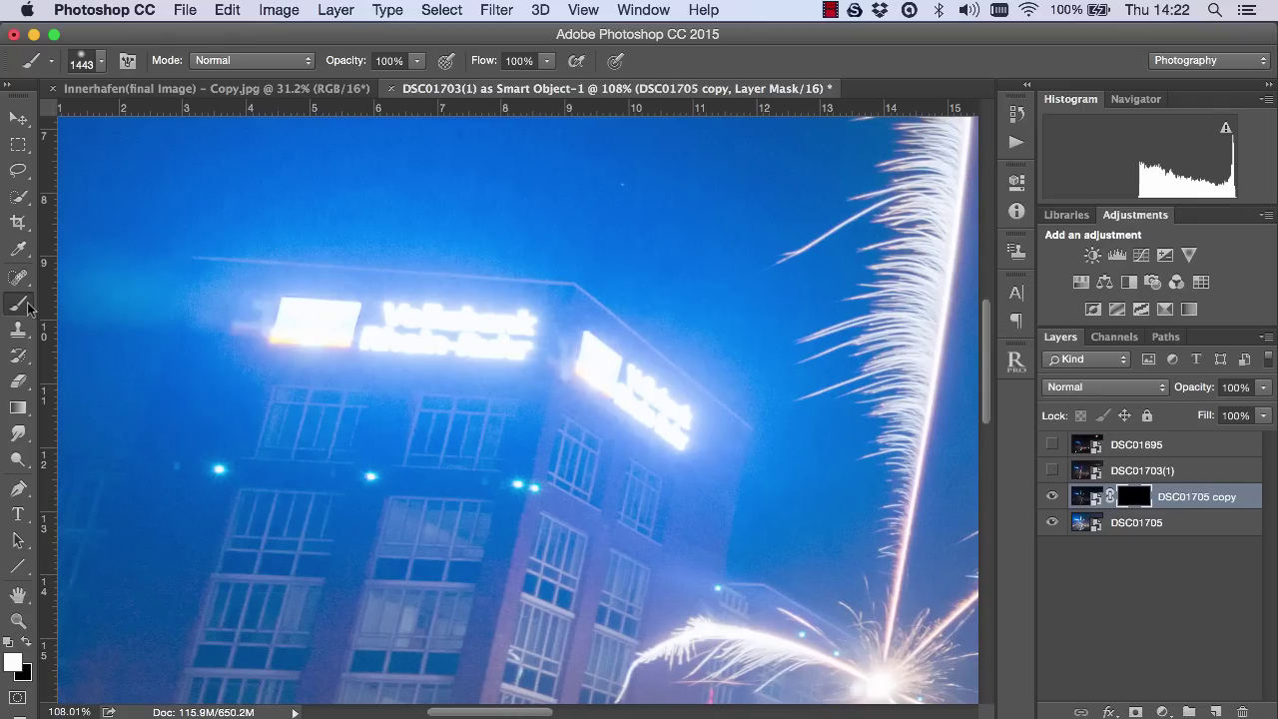
key(bracketright)
key(bracketright)
key(bracketright)
key(bracketright)
key(bracketright)
key(bracketright)
key(bracketright)
key(bracketright)
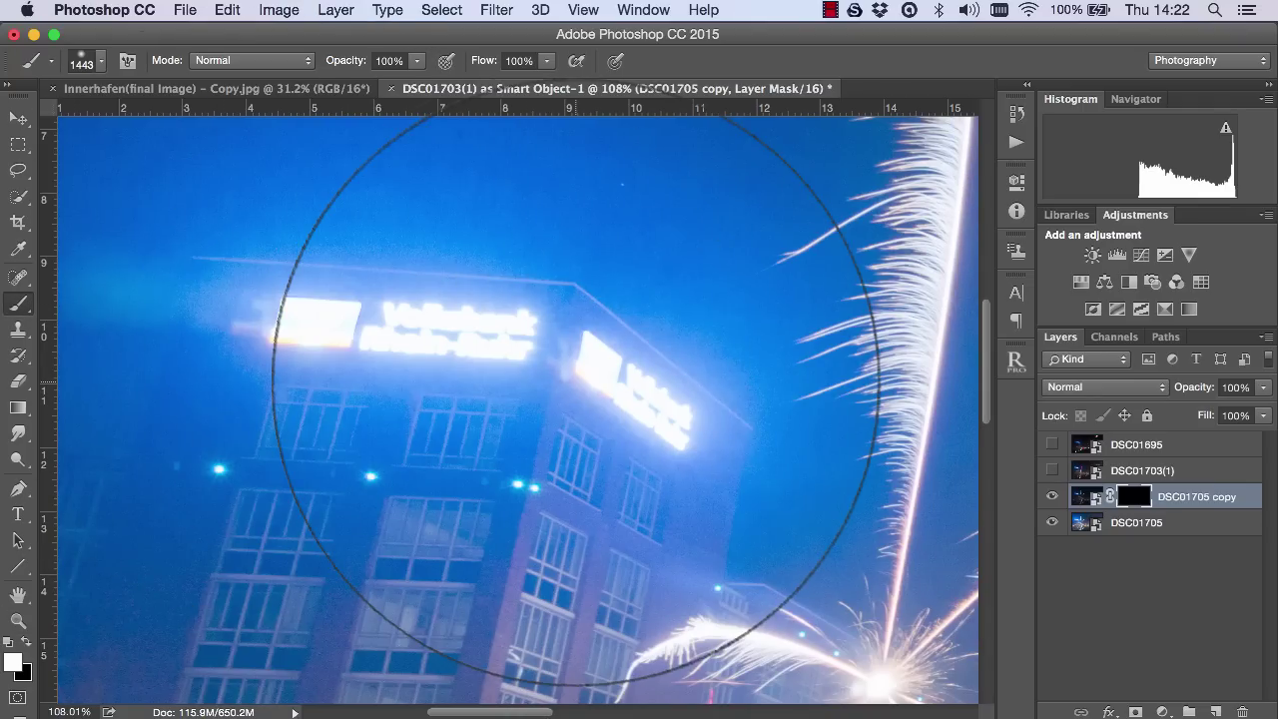
mouse_move(575, 399)
mouse_down()
mouse_move(579, 386)
mouse_move(319, 381)
mouse_up()
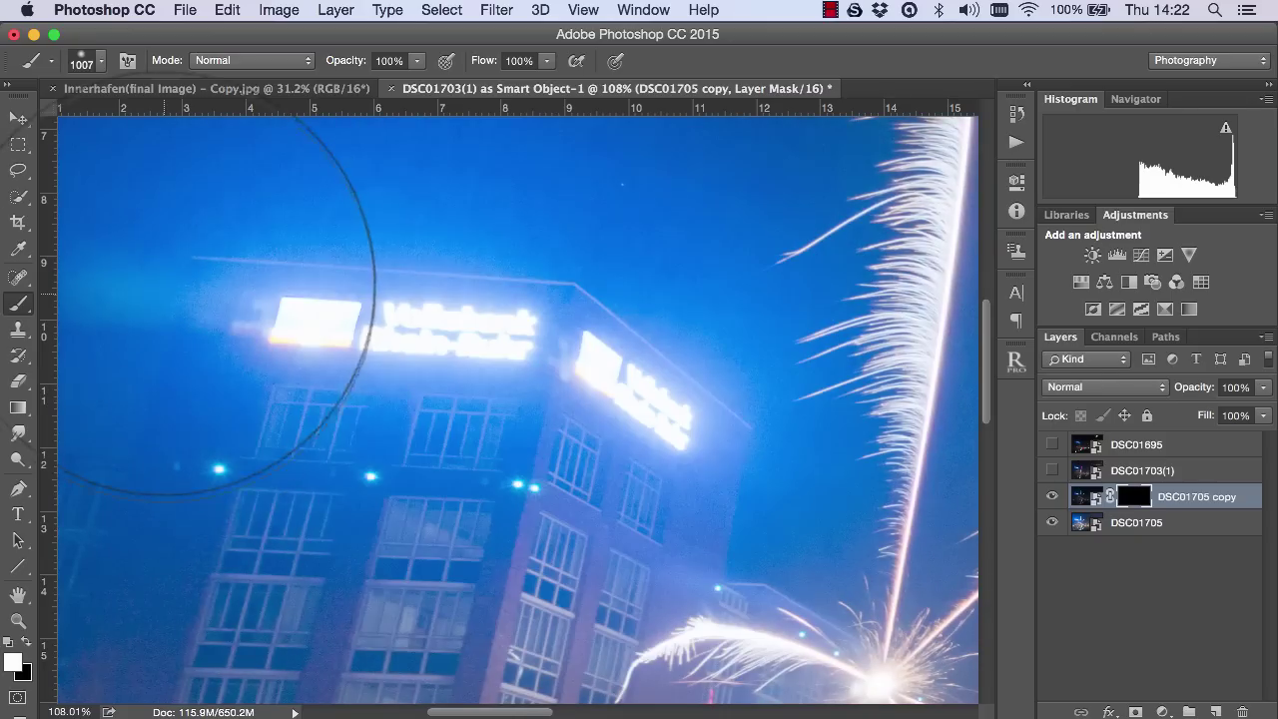
mouse_move(178, 292)
mouse_down()
mouse_move(488, 285)
mouse_move(633, 342)
mouse_move(209, 245)
mouse_up()
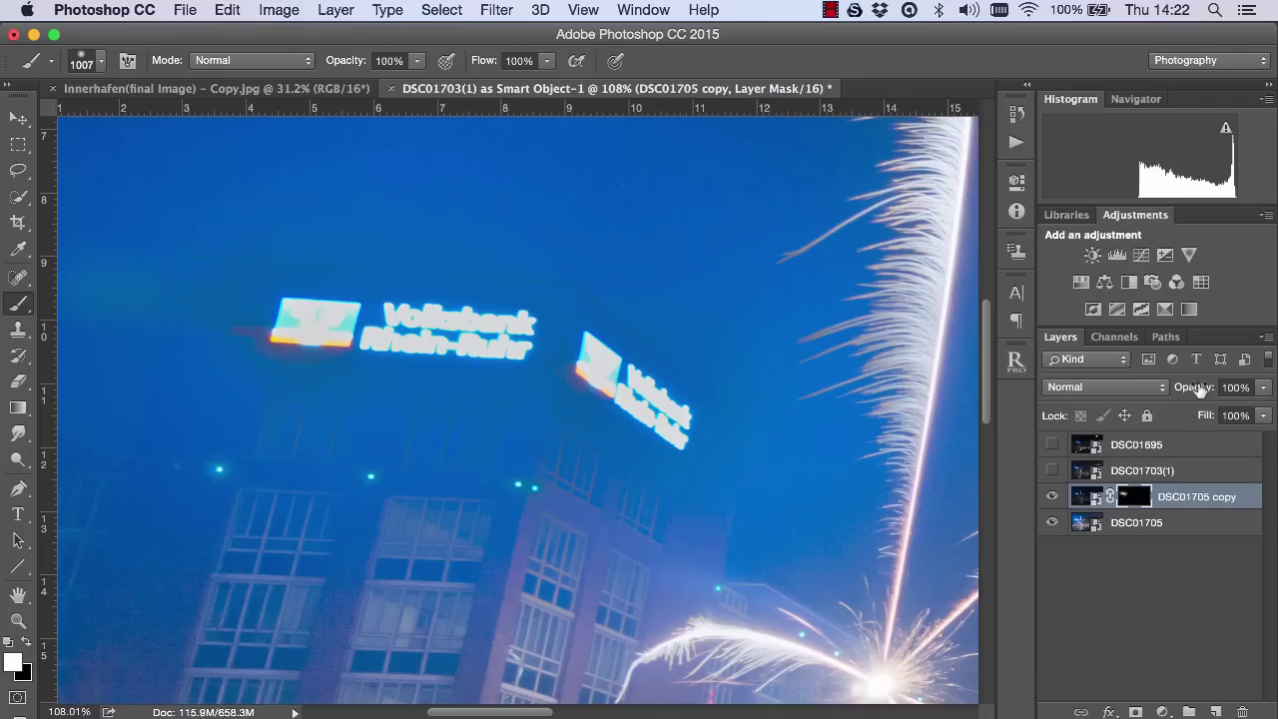
Step: Lower the DSC01705 copy layer's opacity to 40%
drag(1199, 390, 1155, 388)
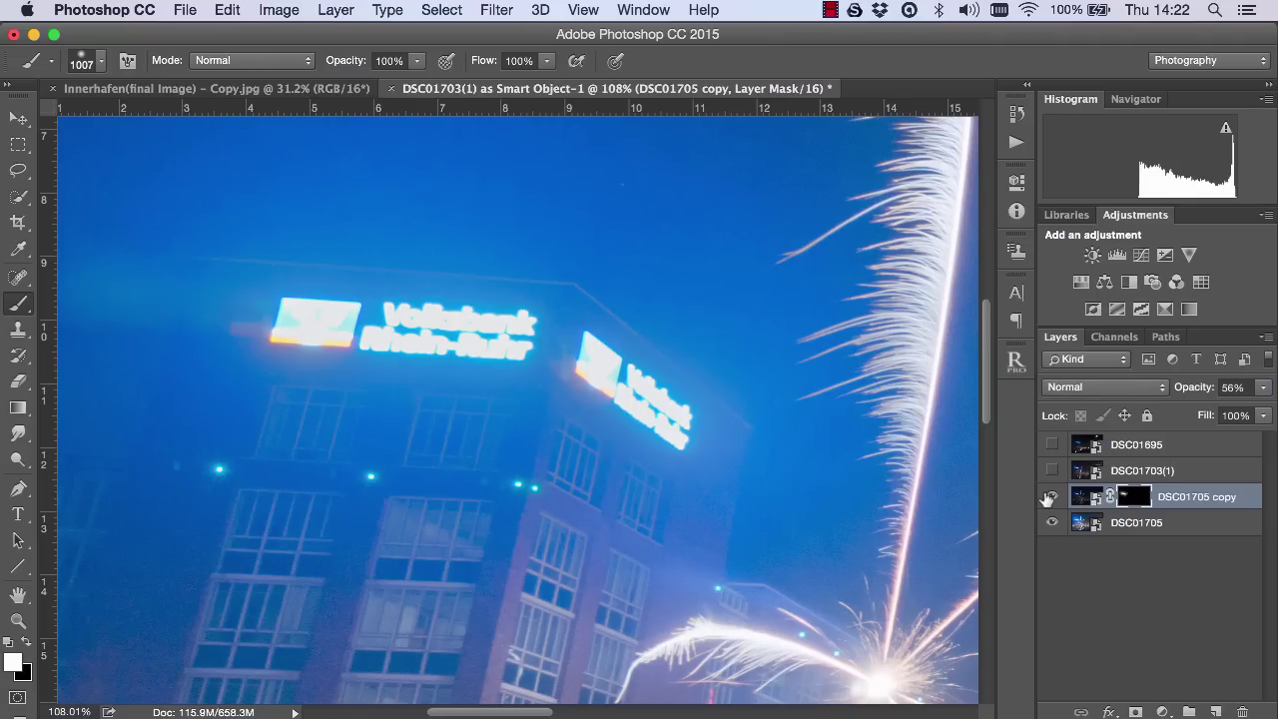
click(1050, 497)
click(1050, 497)
drag(1202, 389, 1185, 390)
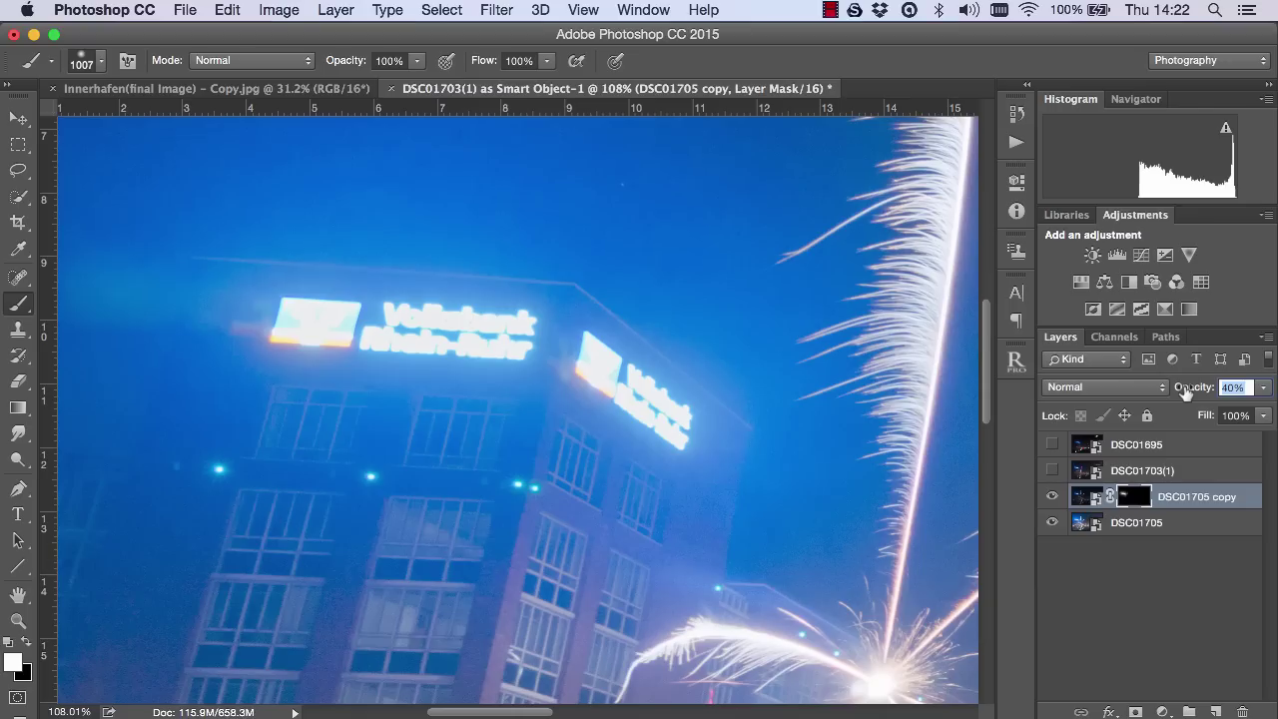
click(18, 620)
Step: Show DSC01703(1) and set its blend mode to Lighten
click(557, 60)
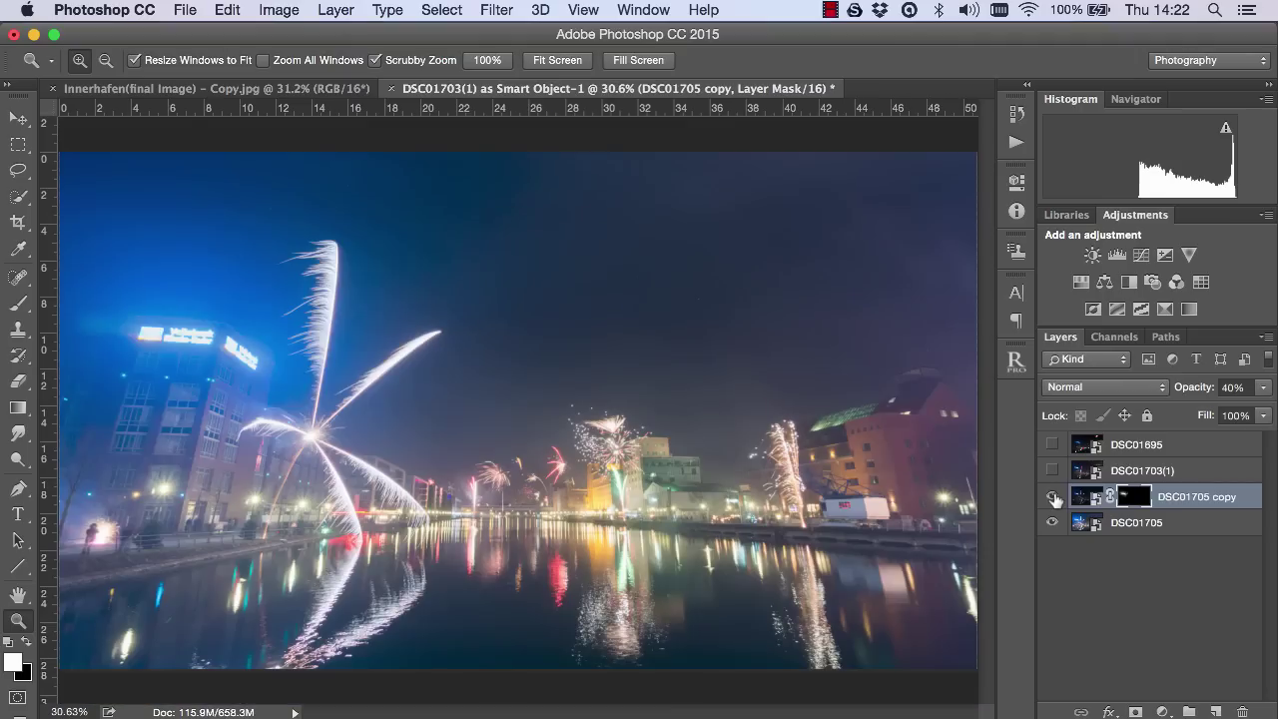
click(1052, 497)
click(1052, 497)
click(1052, 497)
click(1053, 497)
click(1052, 472)
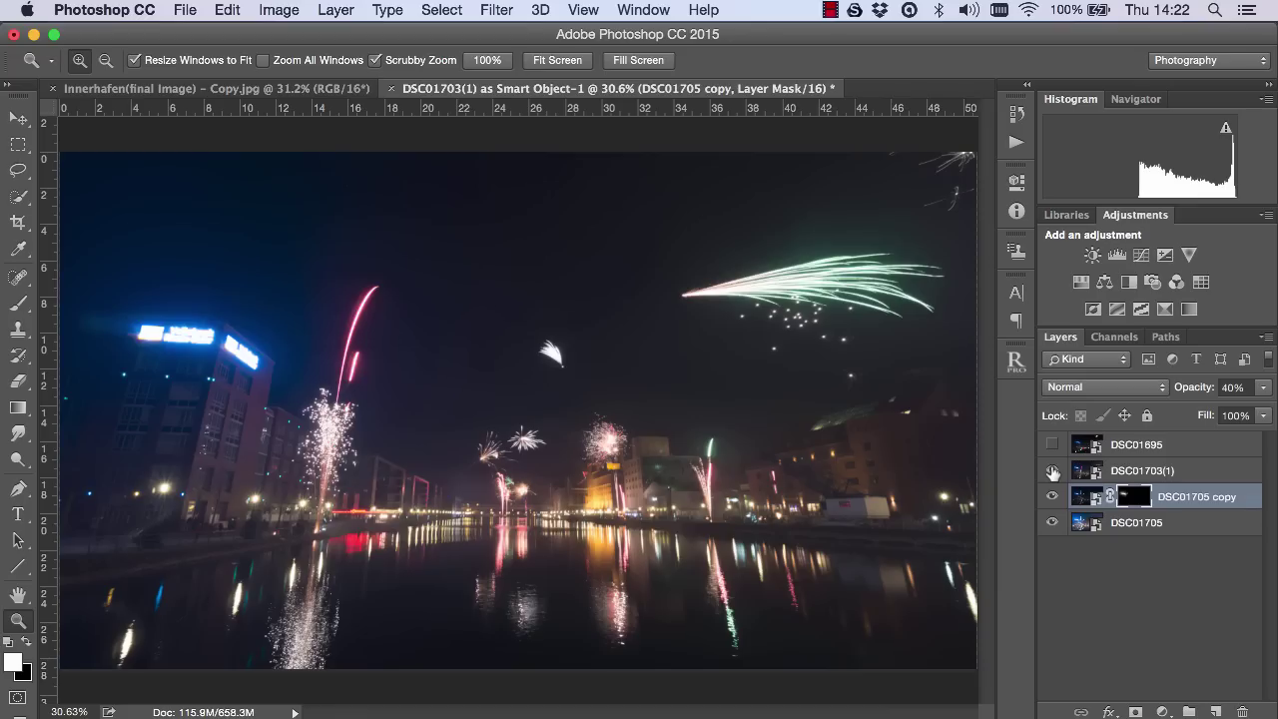
click(1122, 473)
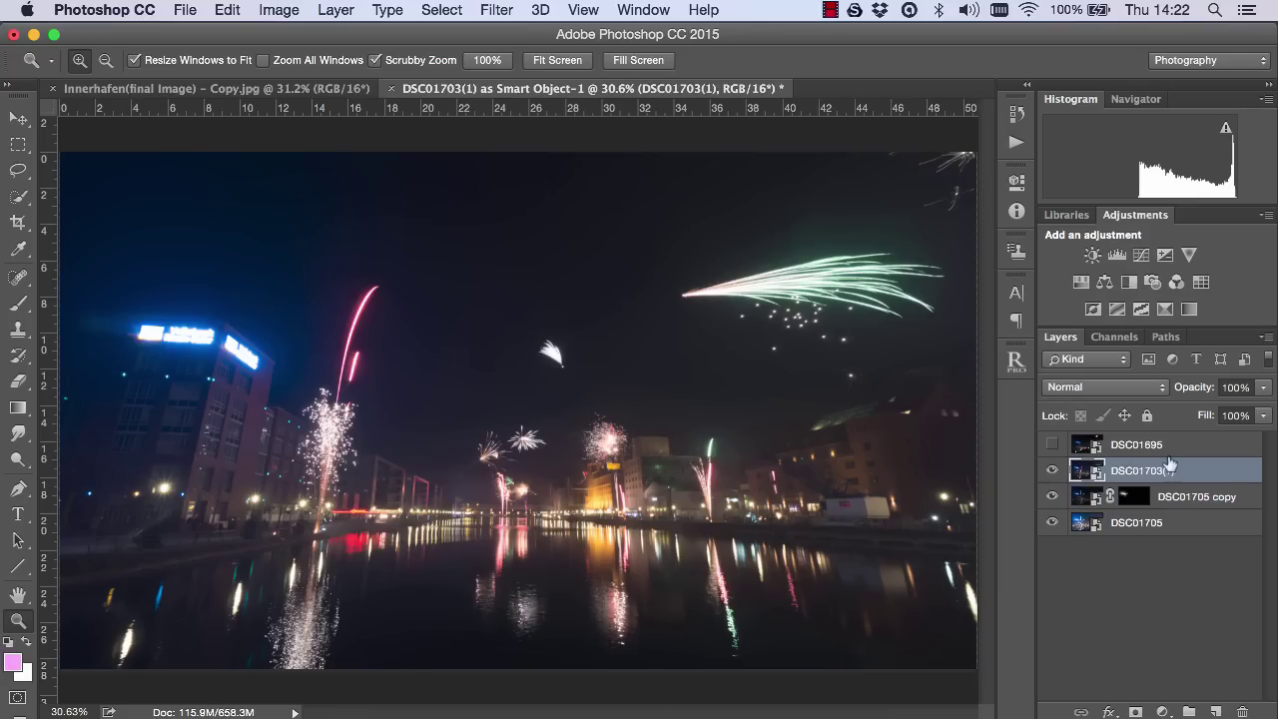
click(1118, 388)
click(1095, 514)
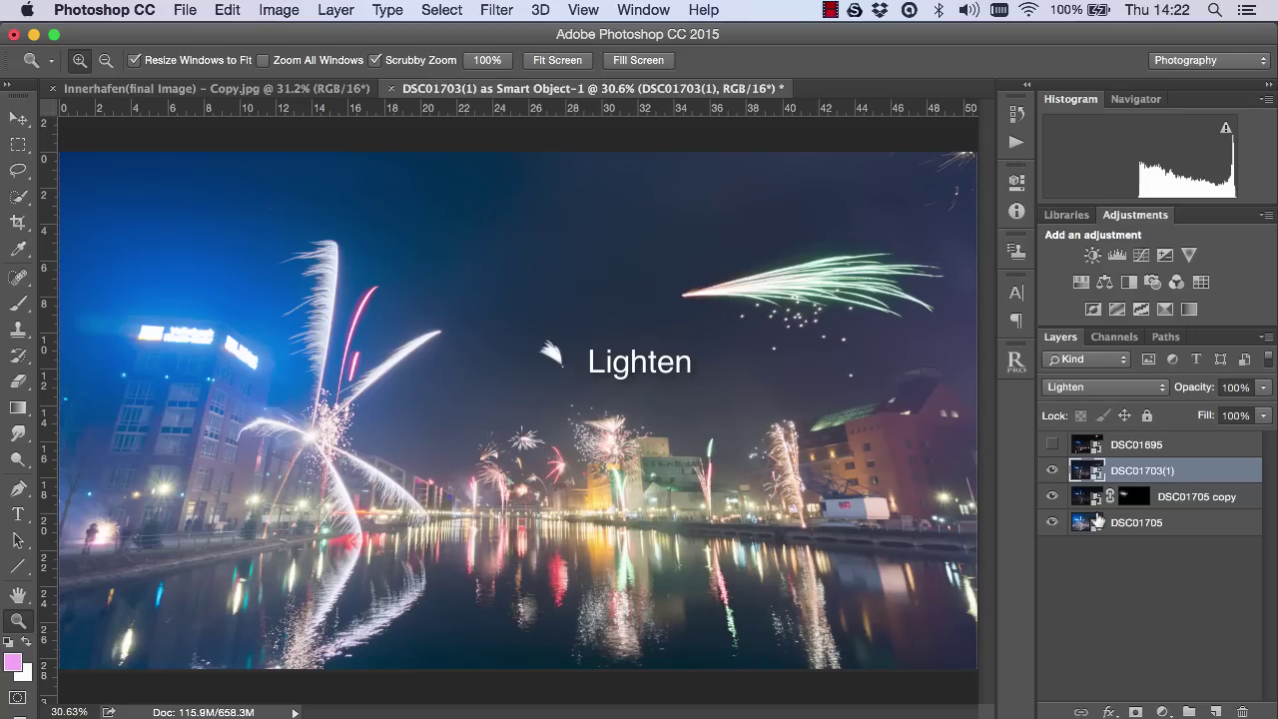
Step: Shift DSC01703(1) about 8.7 cm left to reposition its green firework
click(1054, 470)
click(1054, 470)
click(1054, 471)
click(1053, 470)
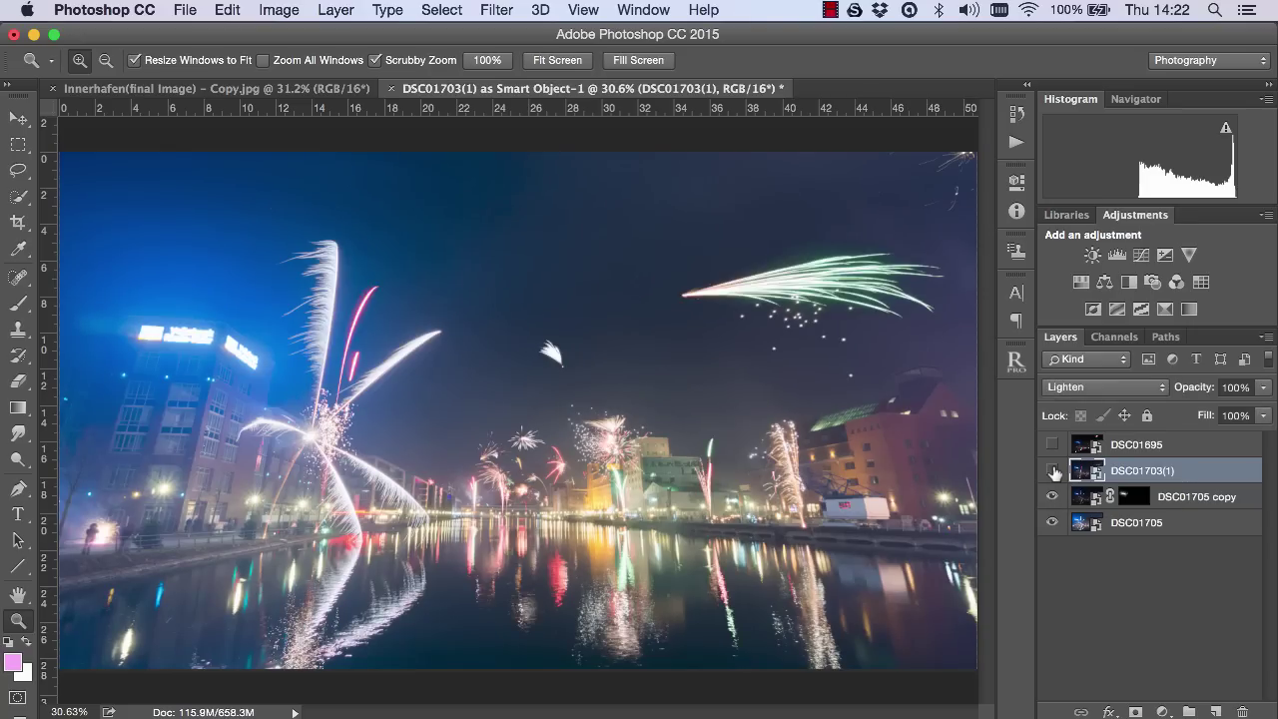
click(1053, 470)
click(1053, 470)
click(1054, 470)
click(18, 117)
drag(801, 306, 580, 228)
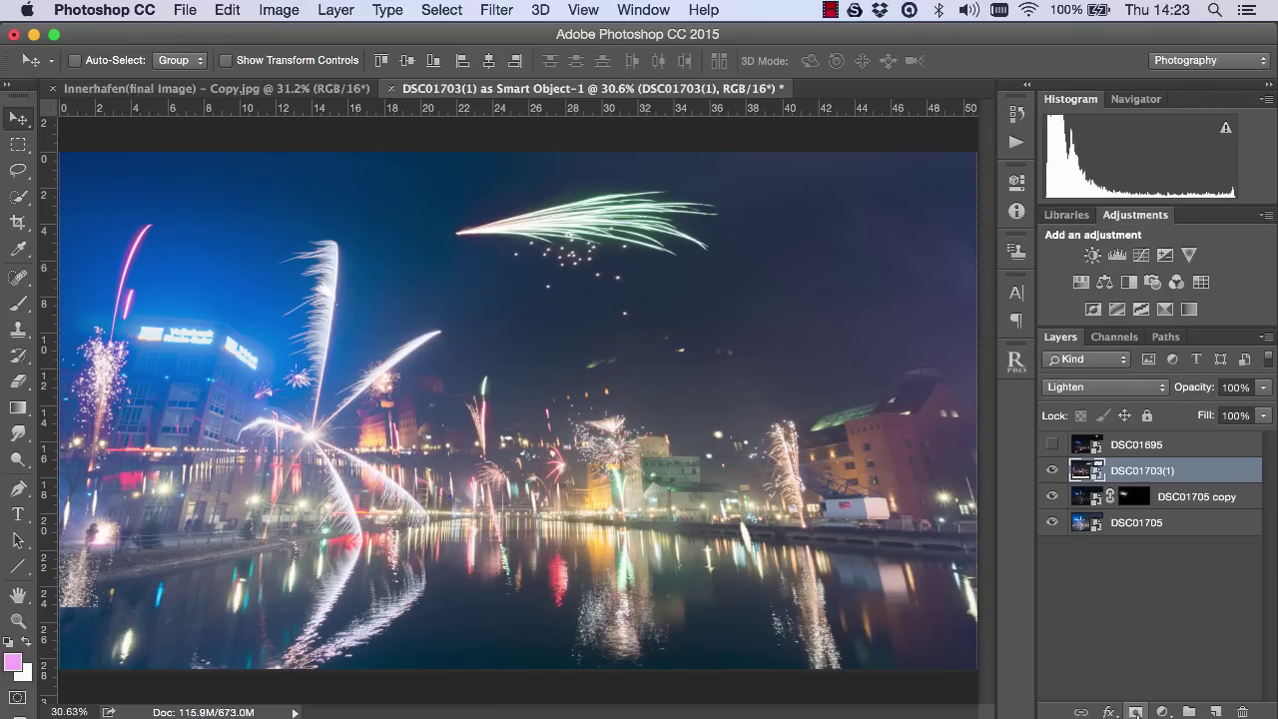
Step: Add a black mask to DSC01703(1) and paint the green firework streak back in
alt+click(1136, 712)
key(b)
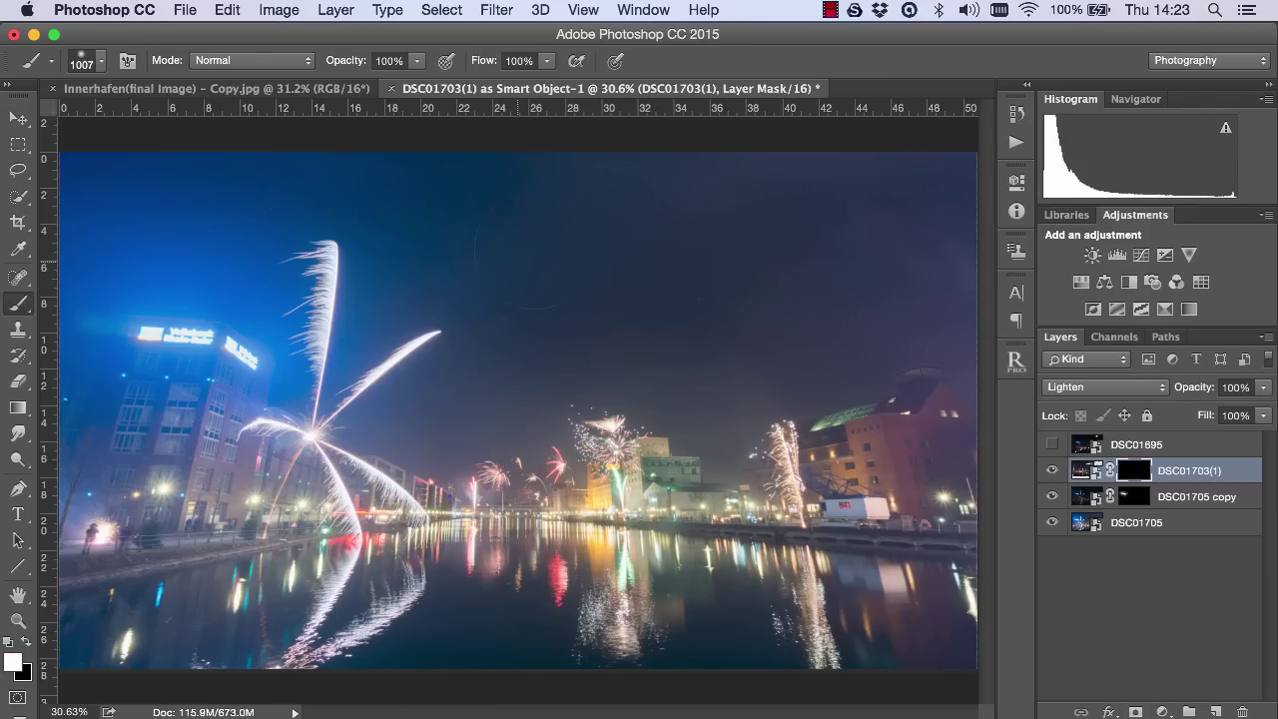
mouse_move(519, 249)
mouse_down()
mouse_move(574, 237)
mouse_move(711, 224)
mouse_up()
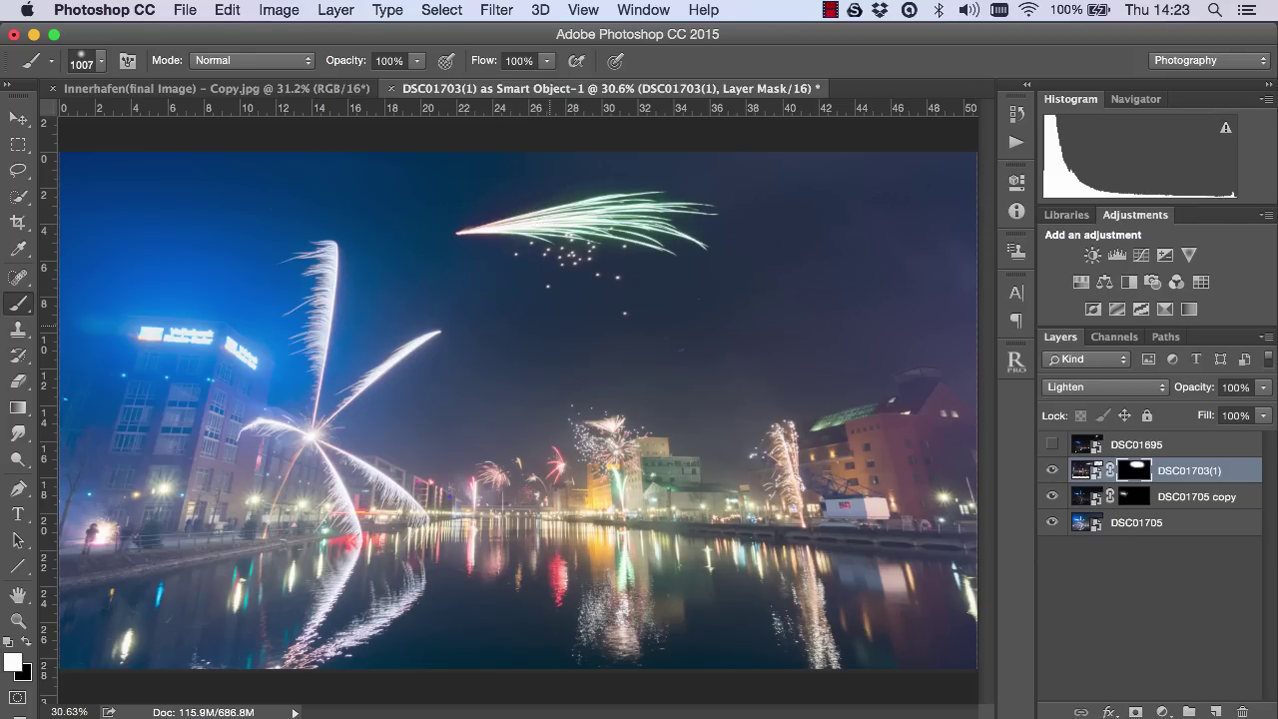
Step: Show the DSC01695 exposure and blend it with Lighten mode, comparing it on and off
click(1126, 446)
click(1052, 445)
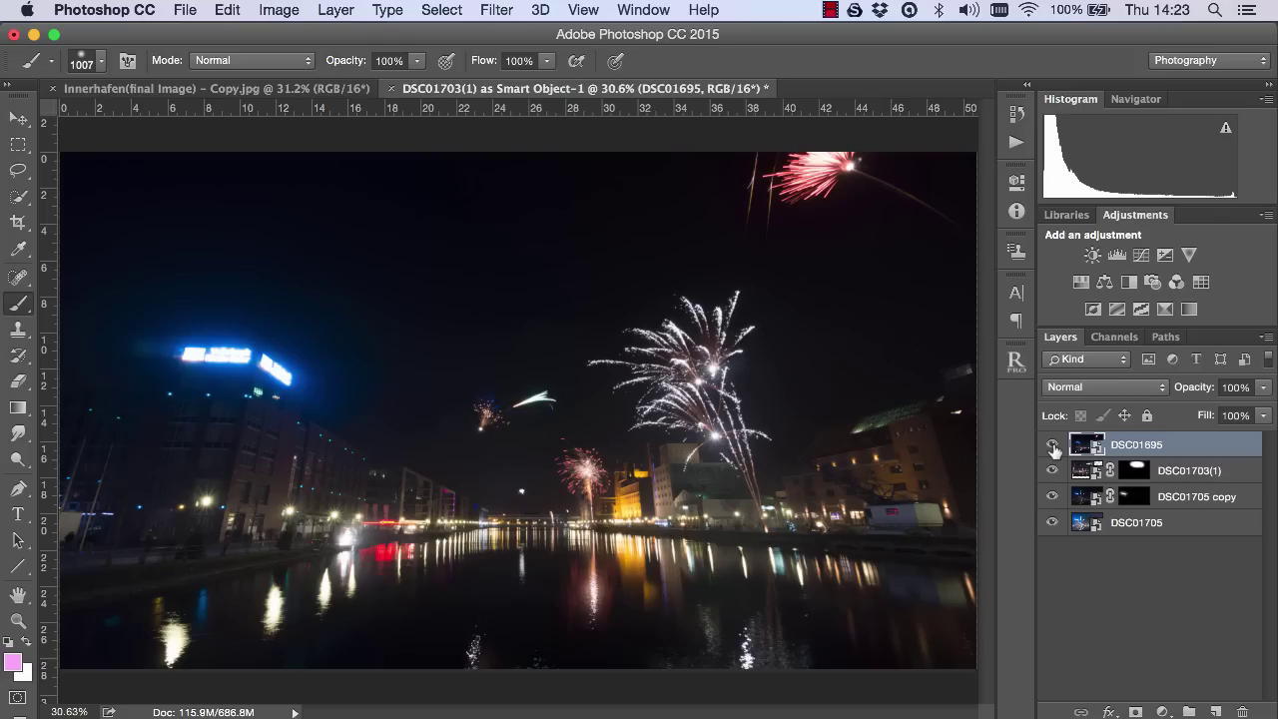
click(1071, 388)
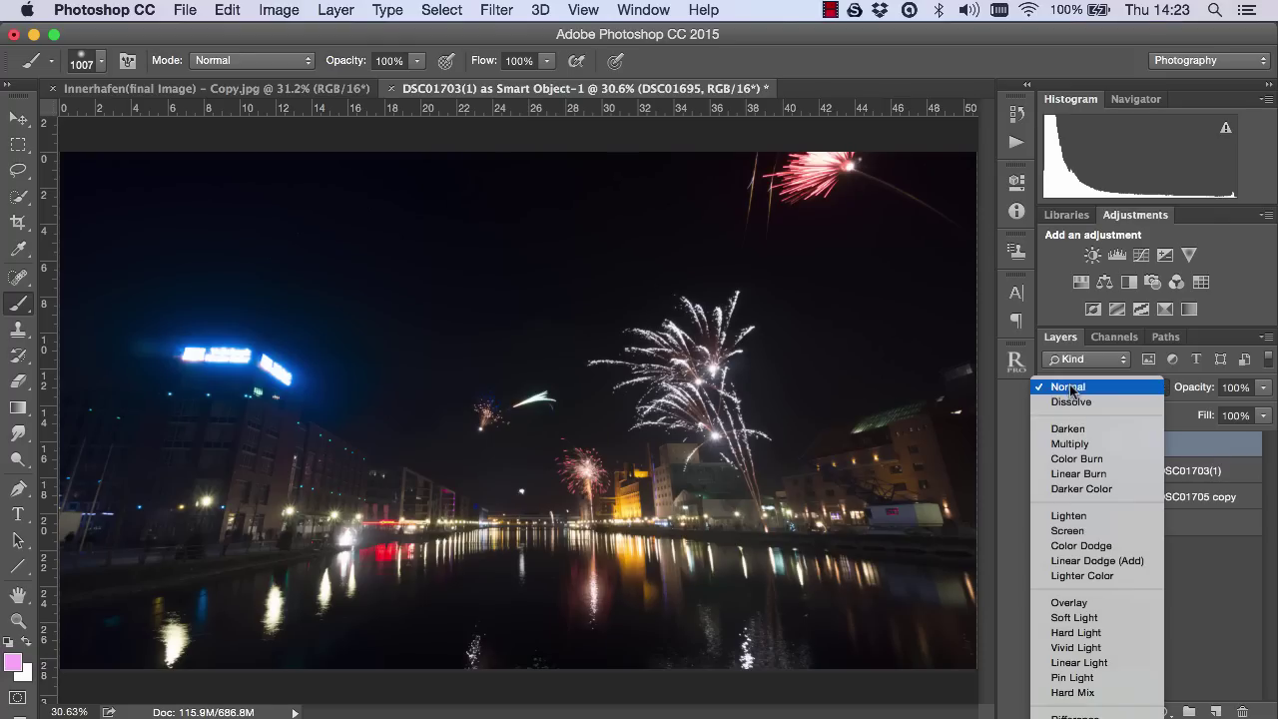
click(1069, 515)
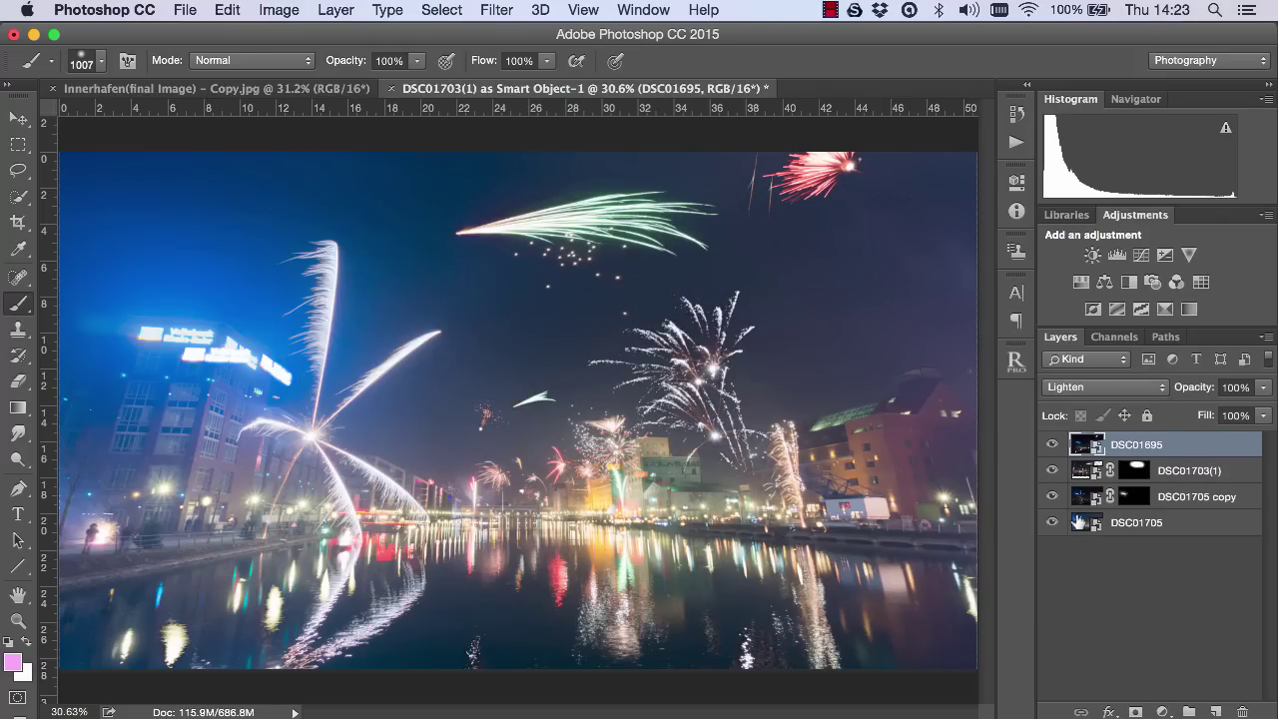
click(1052, 445)
click(1053, 445)
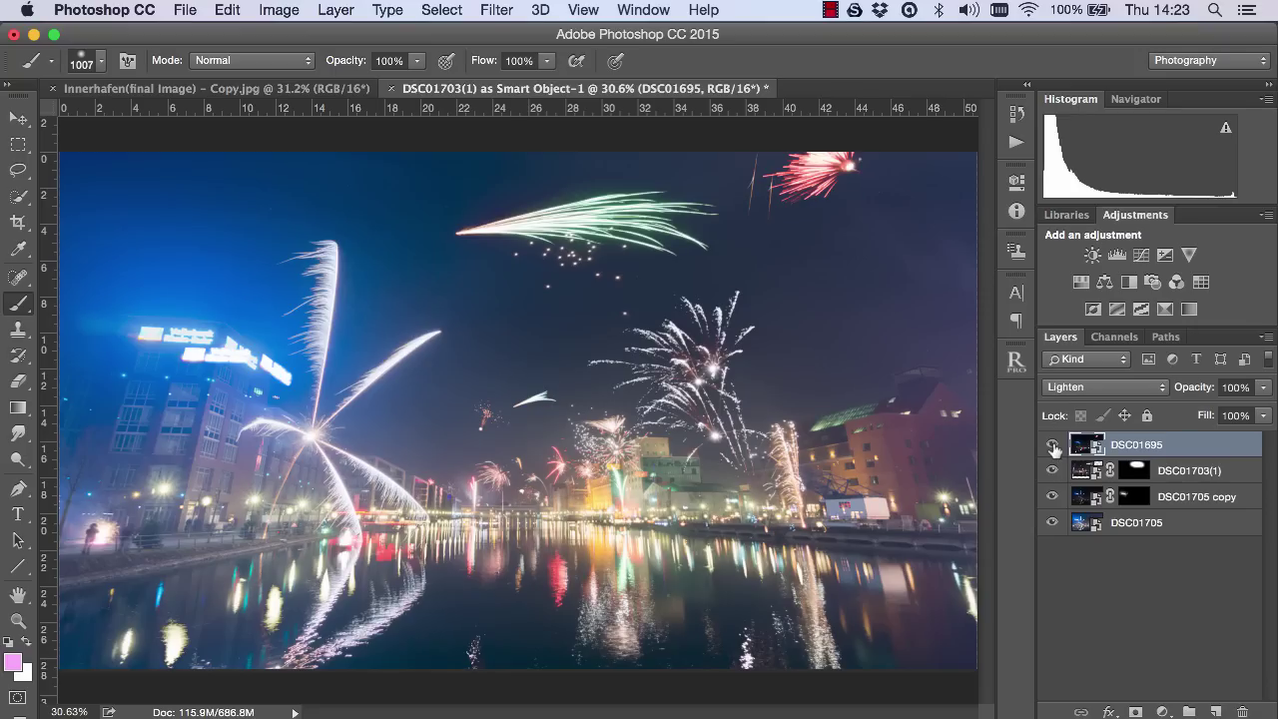
Step: Add a hide-all mask and paint in the central firework burst, then paint out stray streaks
alt+click(1135, 712)
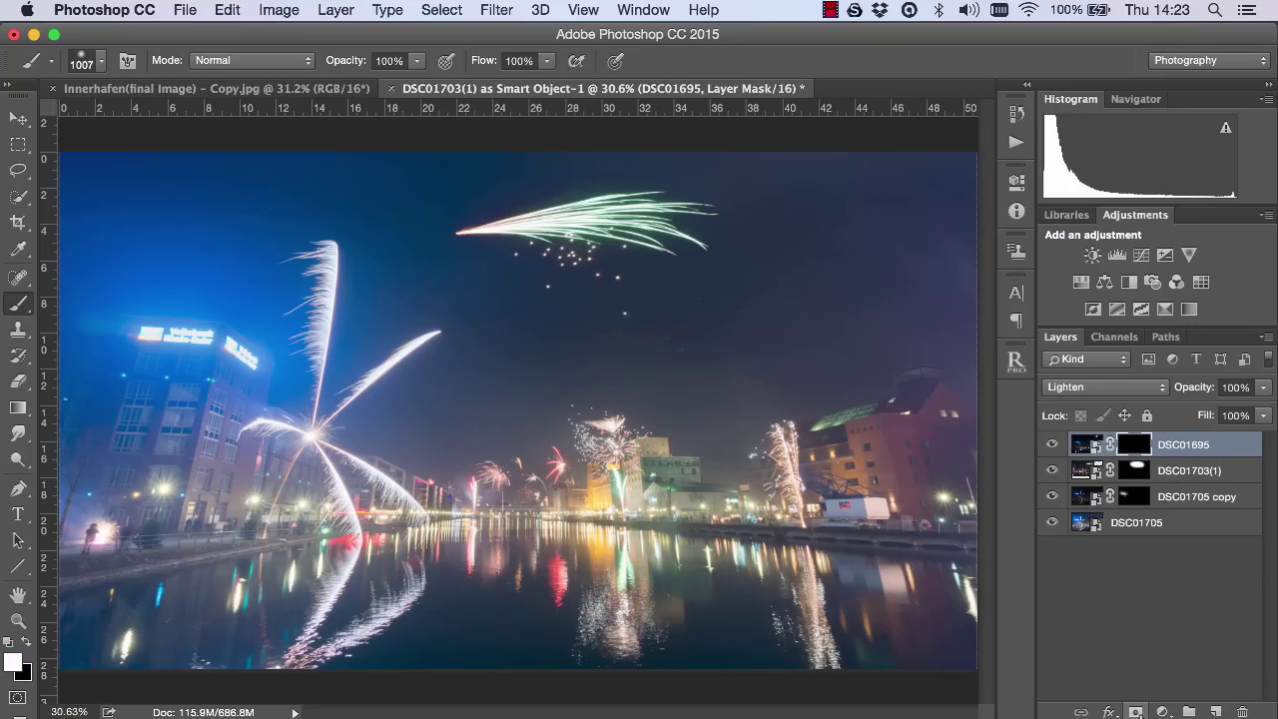
mouse_move(659, 340)
mouse_down()
mouse_move(669, 399)
mouse_move(738, 439)
mouse_move(789, 514)
mouse_up()
drag(609, 364, 540, 398)
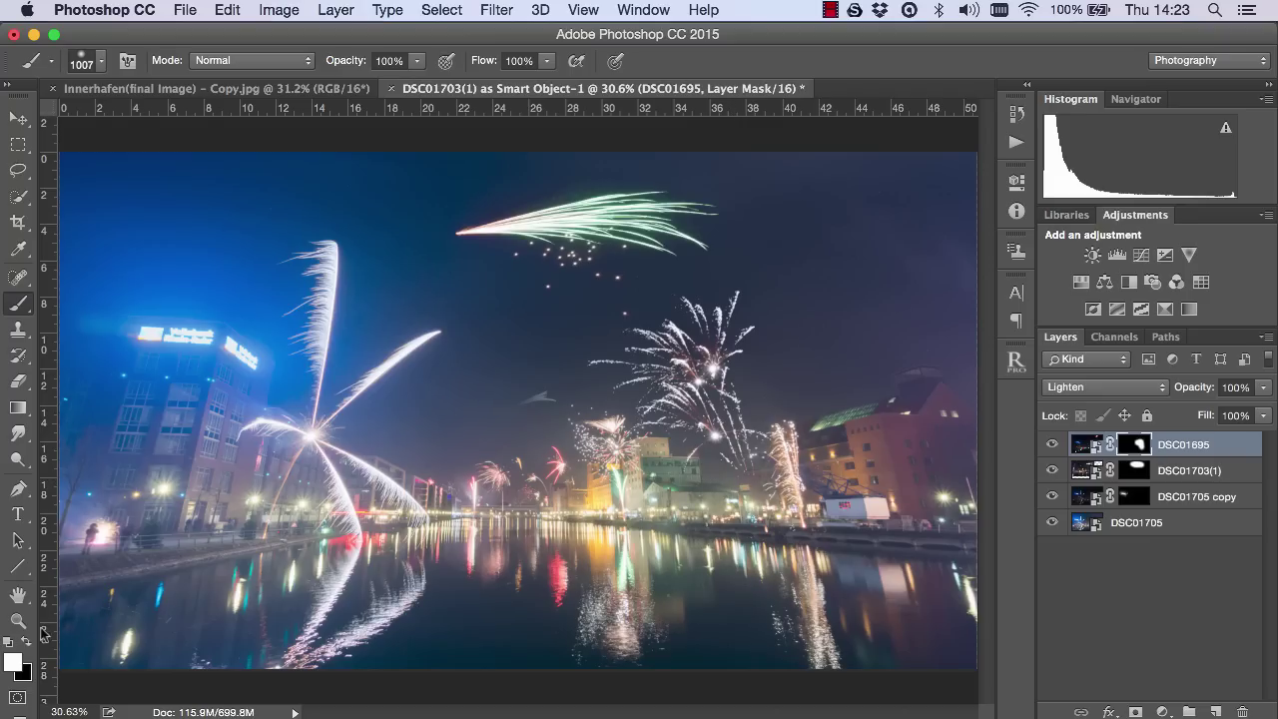
key(x)
click(529, 439)
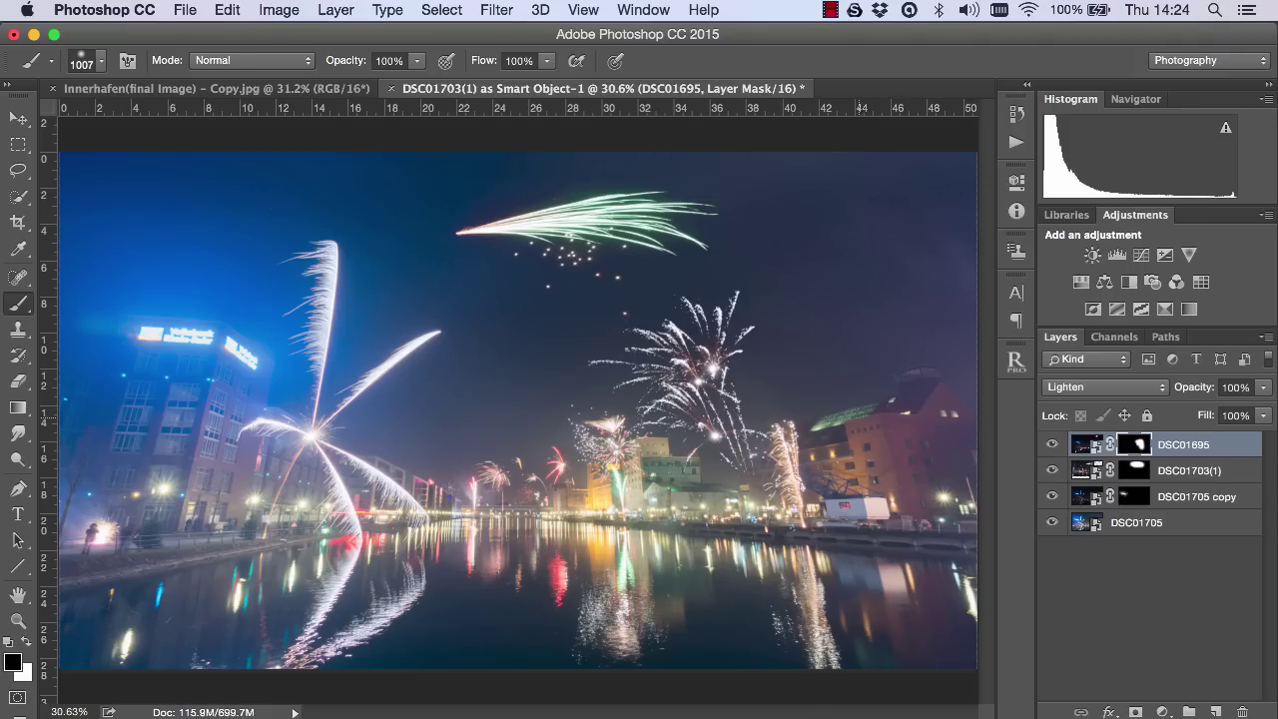
Step: Add a Curves layer with the shadow point lowered to 53 and a highlight point at 208/206
click(1141, 254)
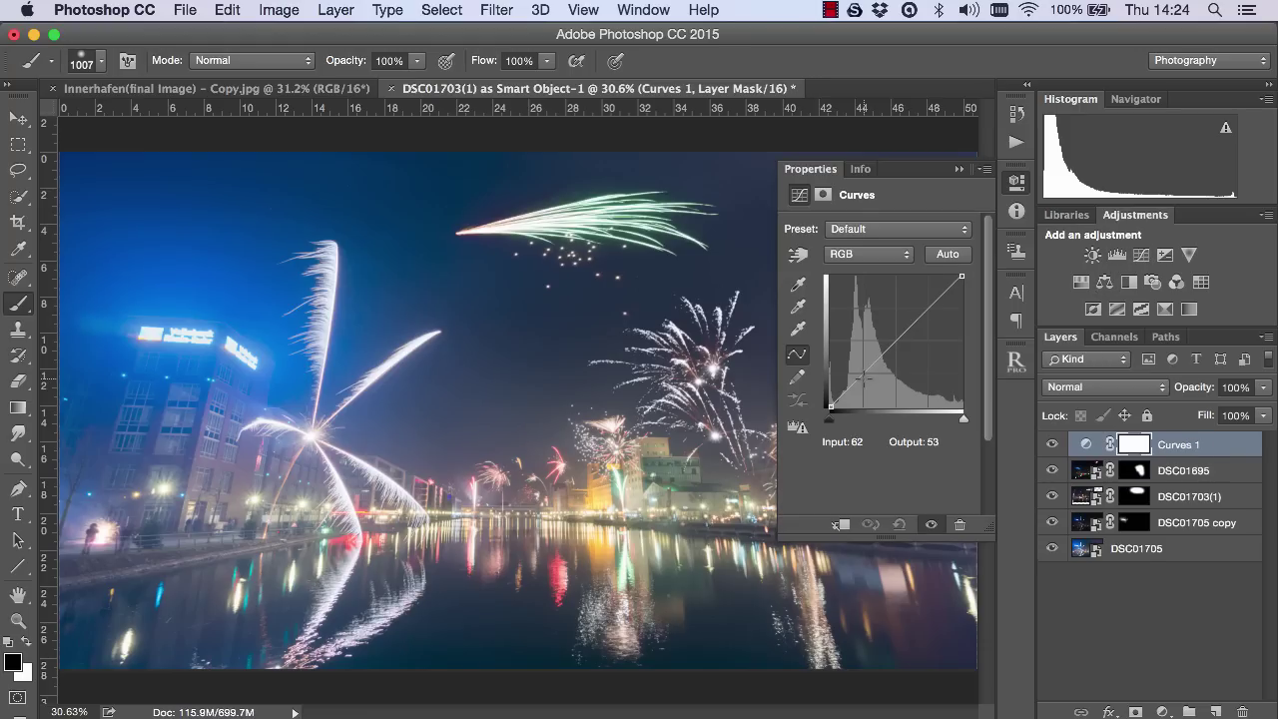
drag(864, 375, 865, 380)
click(937, 300)
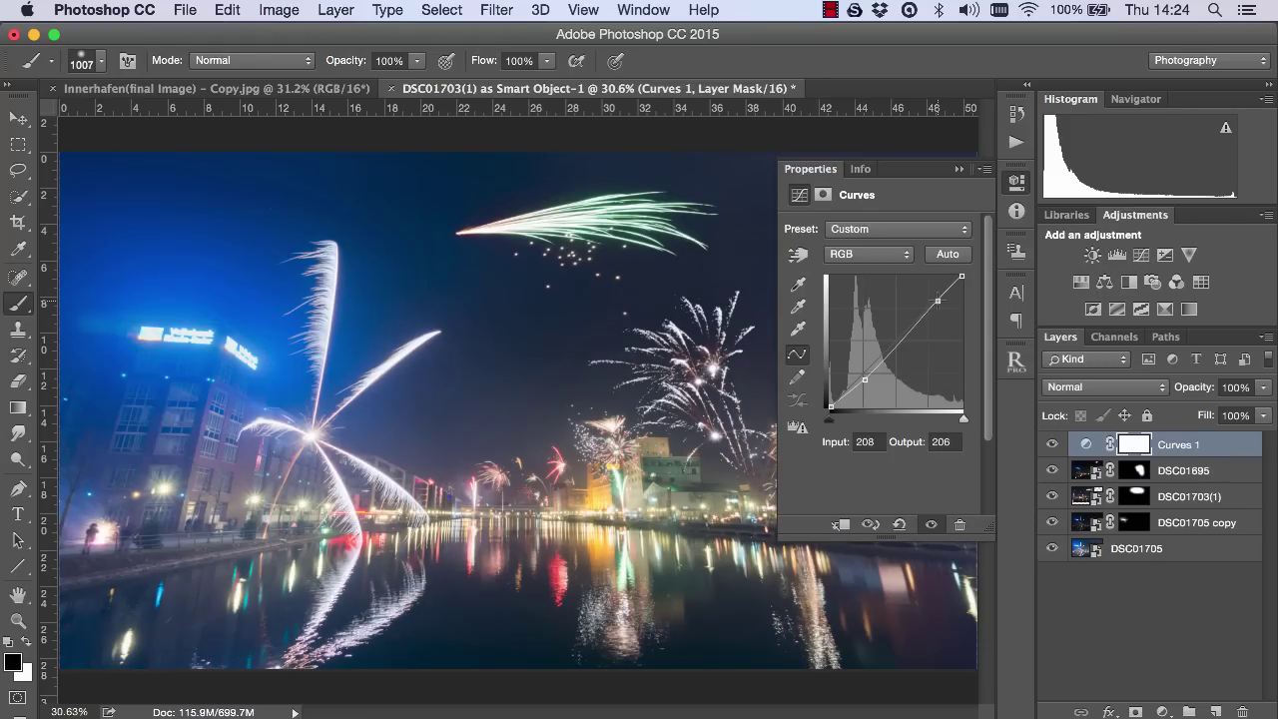
click(959, 170)
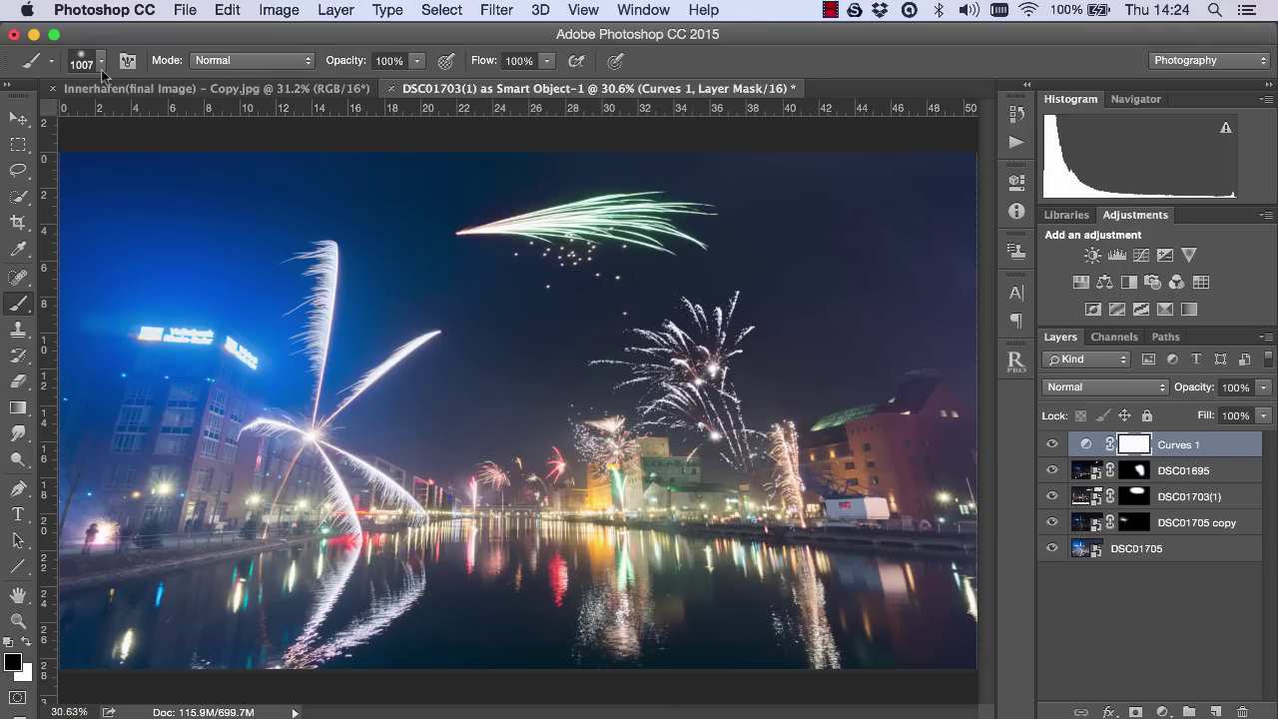
click(769, 689)
click(17, 621)
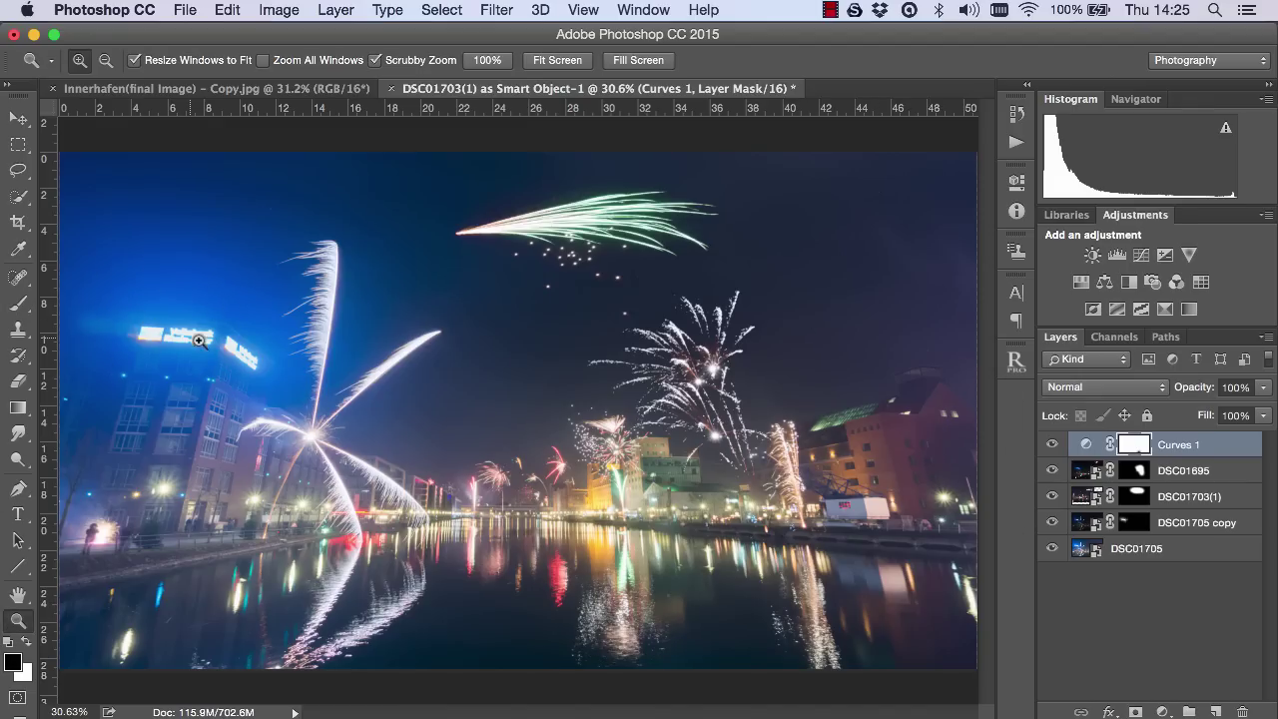
click(180, 327)
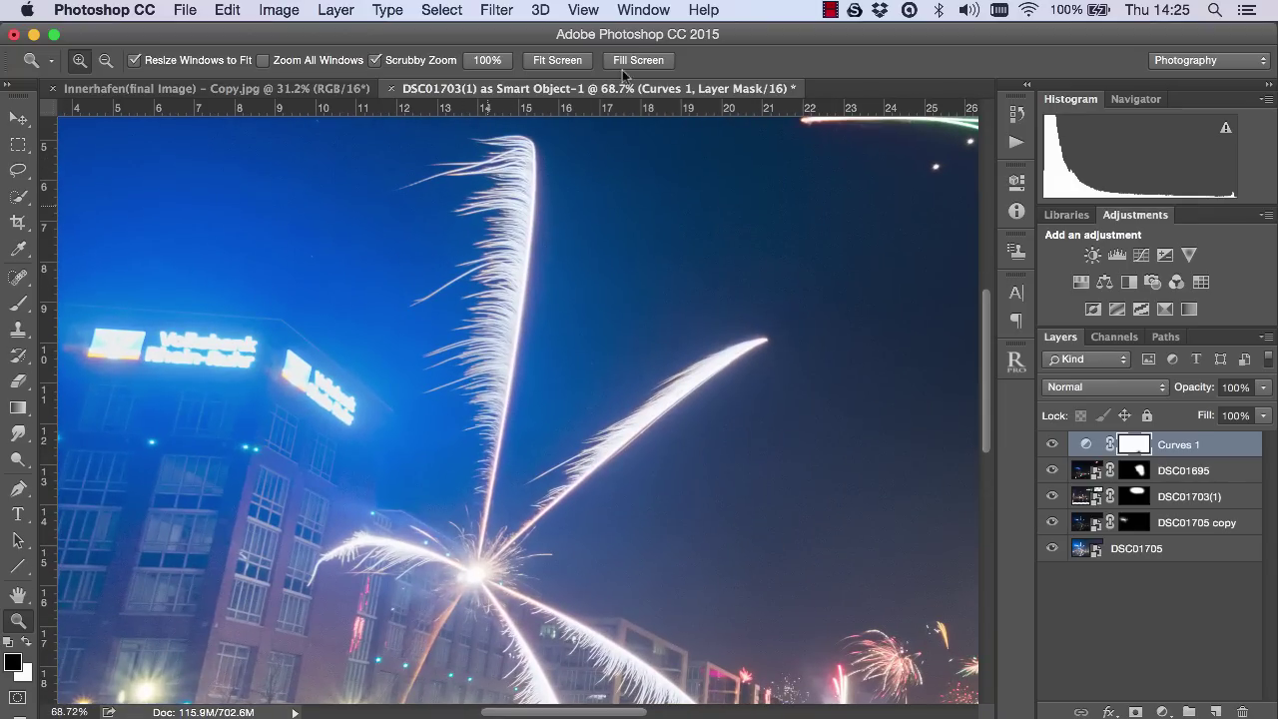
click(557, 61)
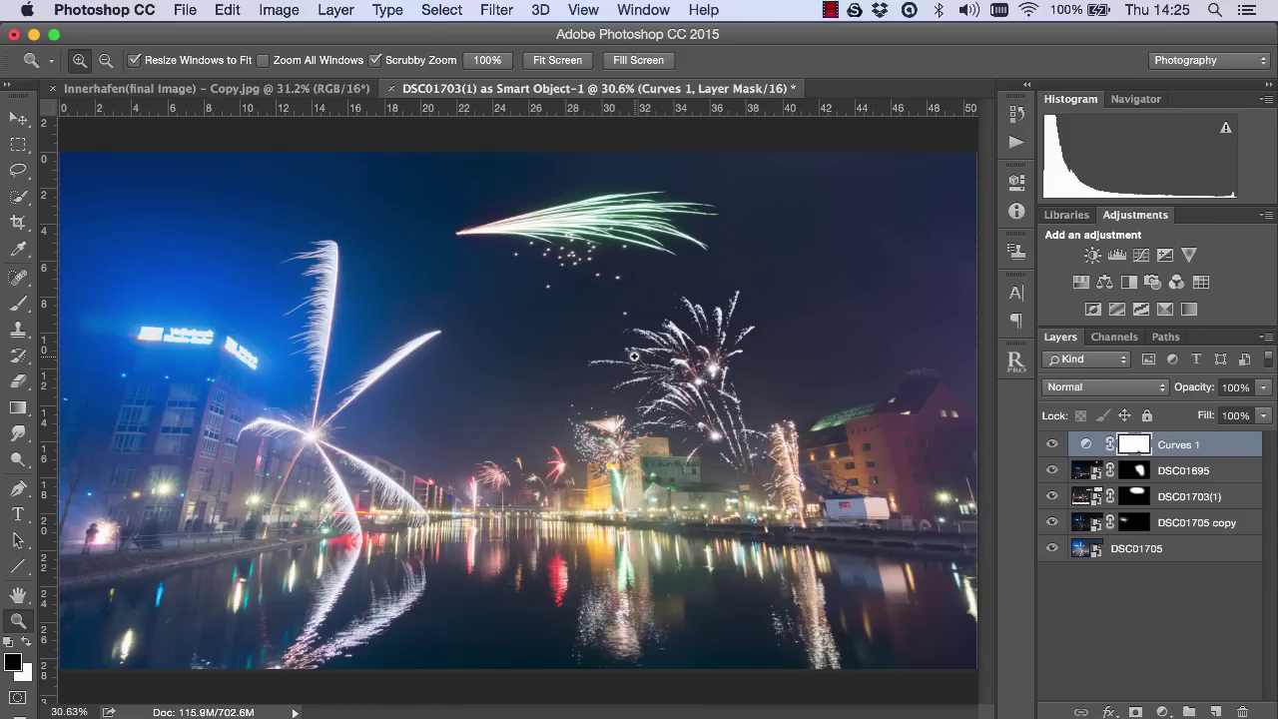